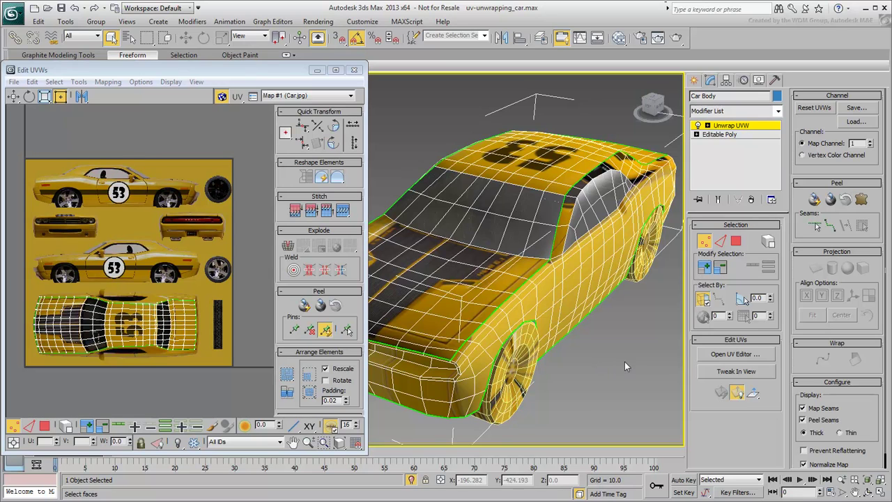
Hide the map seams on the car body and switch to edge selection
click(817, 410)
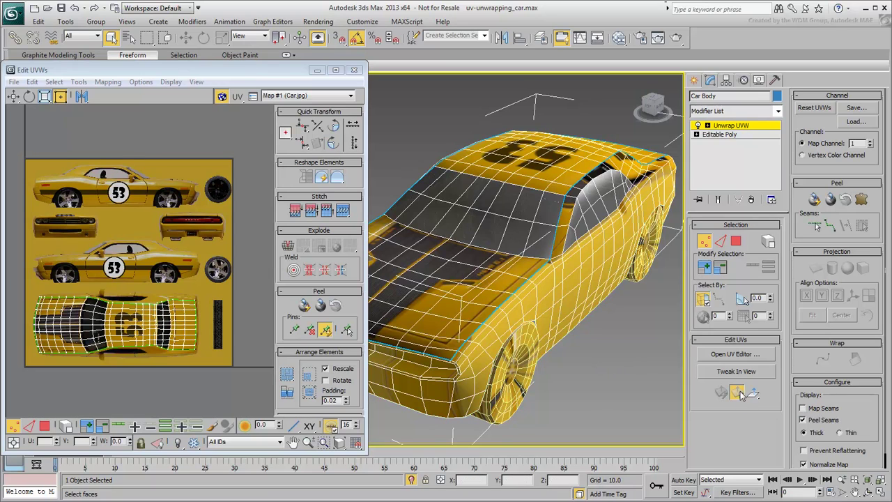
alt+middle_drag(597, 345, 619, 353)
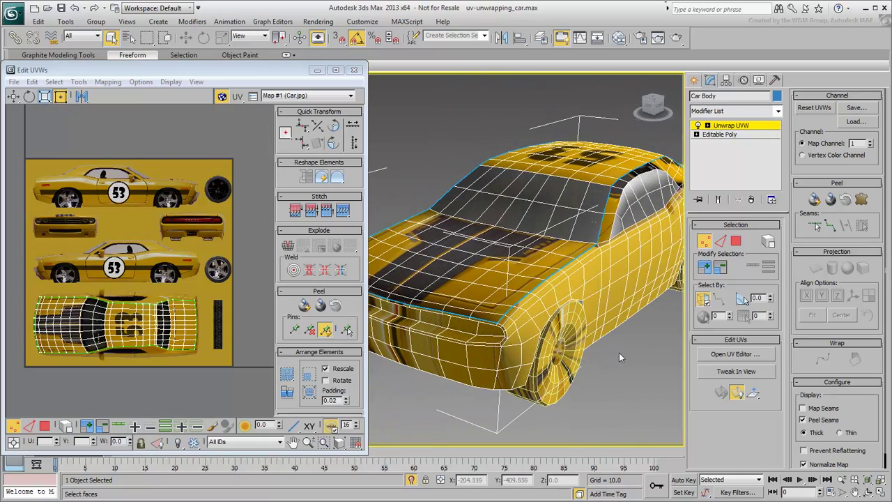
click(720, 243)
click(624, 365)
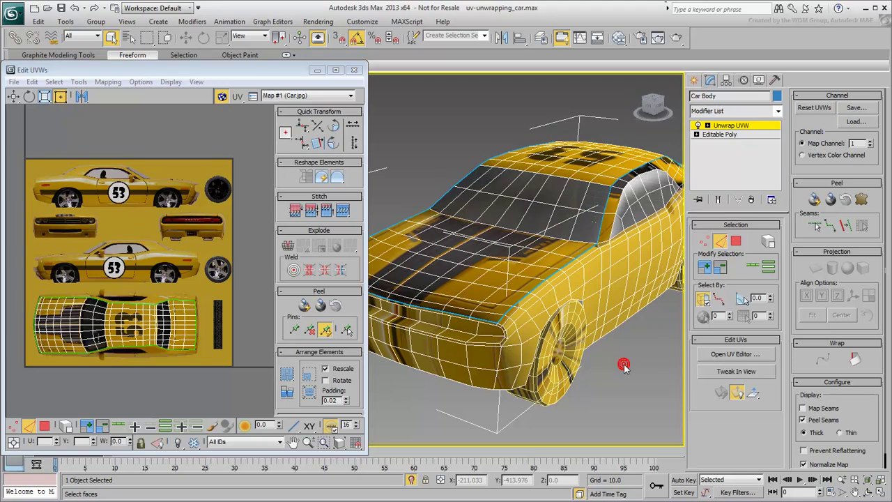
Select the edge path down the car's front-left corner with point-to-point edge selection and convert it to a peel seam
click(717, 300)
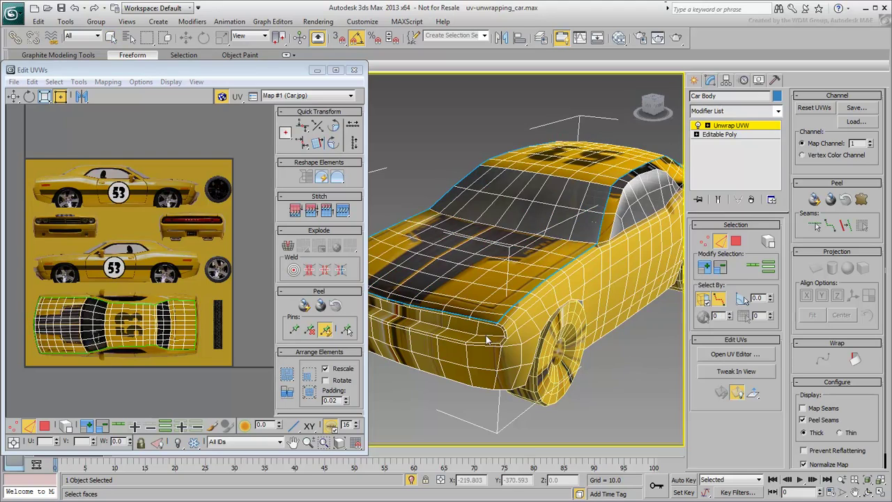
scroll(487, 340, up, 5)
scroll(487, 340, down, 5)
scroll(487, 327, up, 5)
alt+middle_drag(492, 295, 508, 269)
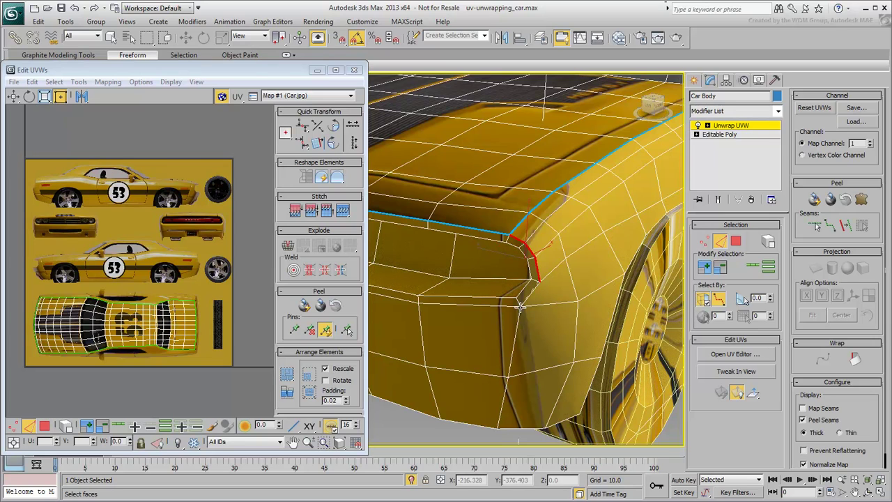
click(496, 429)
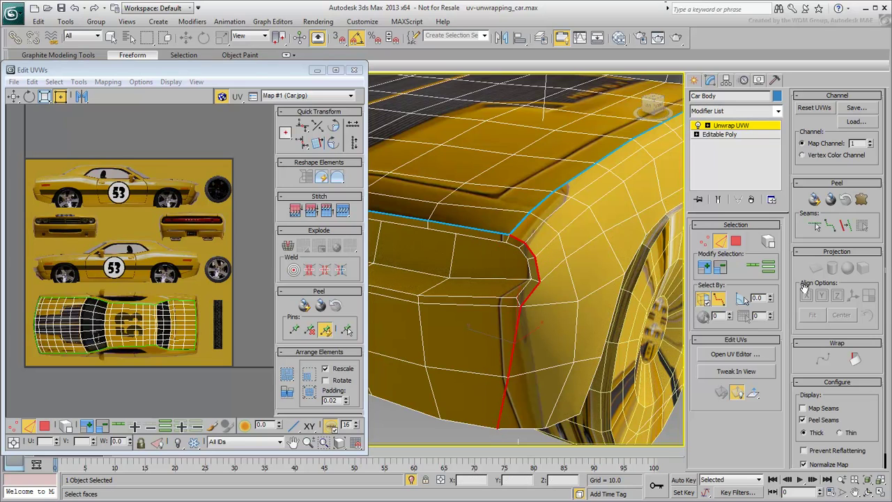
click(845, 227)
Select the edge path from the hood seam down the front-right corner to the bumper's lower edge and convert it to a peel seam
alt+middle_drag(579, 287, 514, 282)
scroll(523, 287, down, 5)
alt+middle_drag(446, 287, 627, 301)
scroll(616, 301, up, 5)
middle_drag(572, 301, 575, 227)
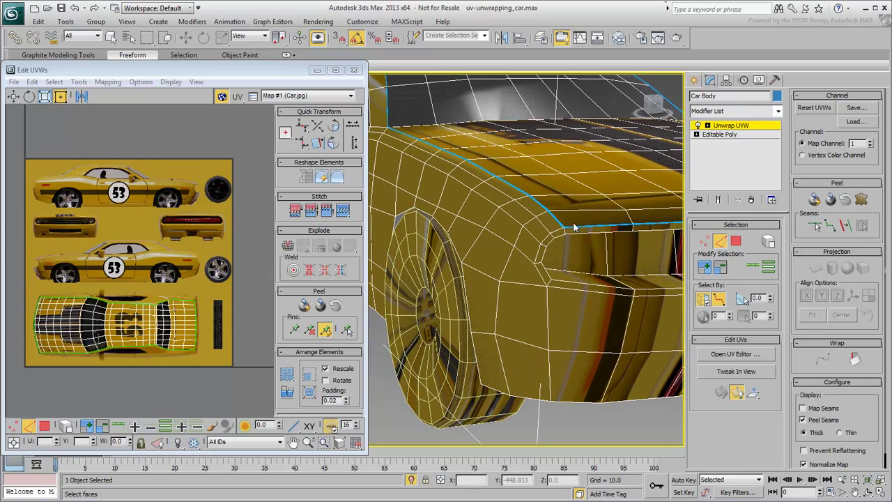
click(534, 262)
click(550, 402)
click(845, 226)
Select the edge path from the trunk seam down the rear-left corner and convert it to a peel seam
scroll(506, 286, down, 6)
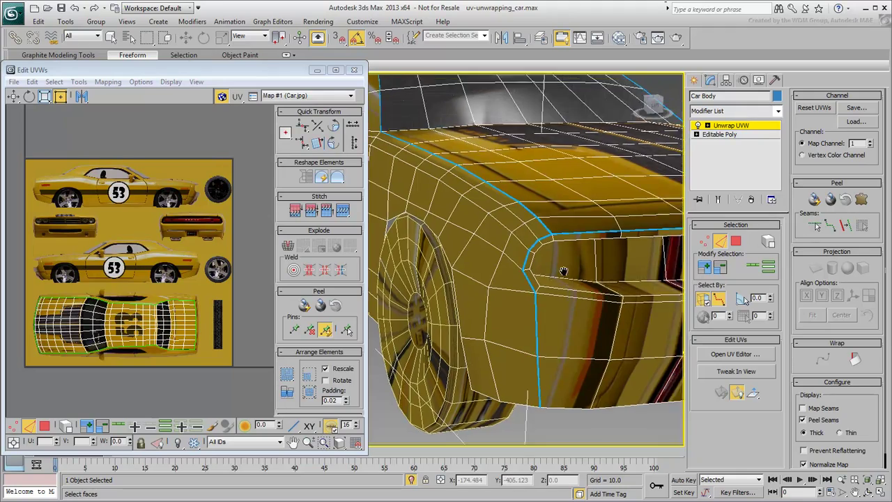
alt+middle_drag(506, 286, 444, 287)
alt+middle_drag(564, 286, 502, 244)
scroll(460, 277, up, 4)
scroll(474, 286, up, 2)
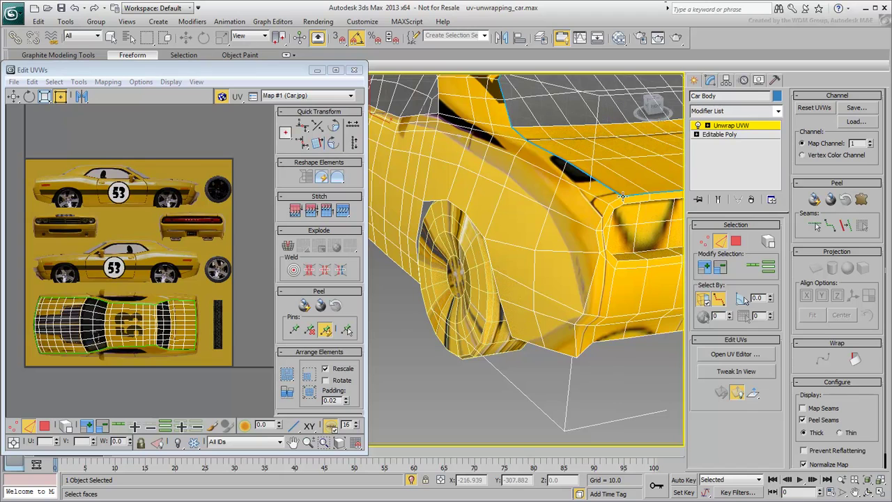
click(595, 231)
click(576, 358)
right_click(571, 331)
click(845, 226)
Select the edge path from the trunk seam down the rear-right corner and convert it to a peel seam
alt+middle_drag(640, 299, 539, 274)
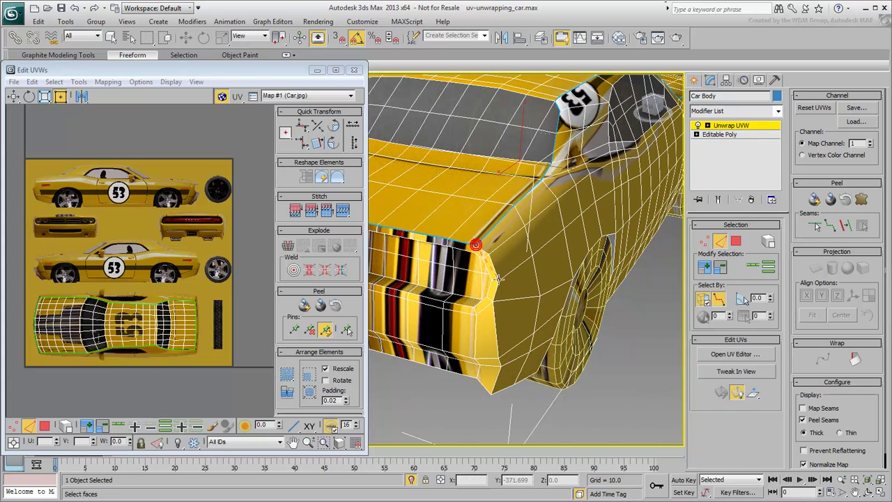
click(489, 395)
click(844, 227)
Pick a polygon on the car's left side and expand the face selection to the peel seams
scroll(477, 316, down, 5)
alt+middle_drag(464, 321, 580, 331)
scroll(575, 365, up, 5)
click(738, 241)
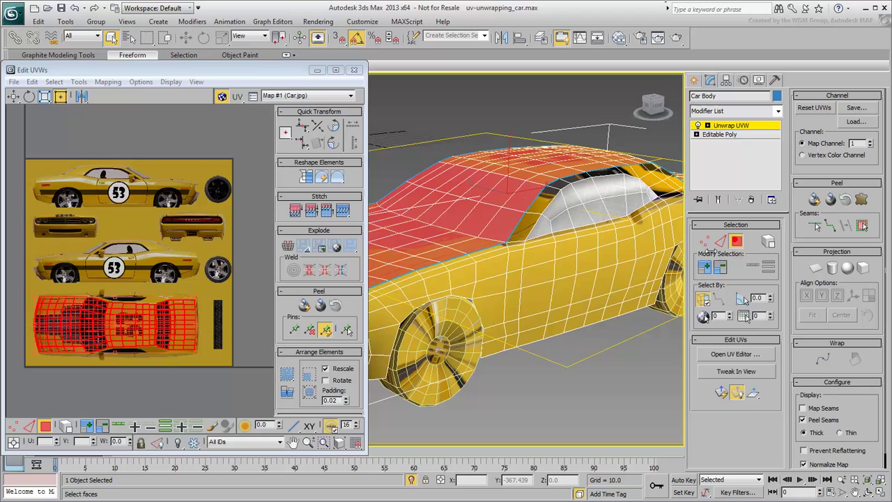
click(569, 270)
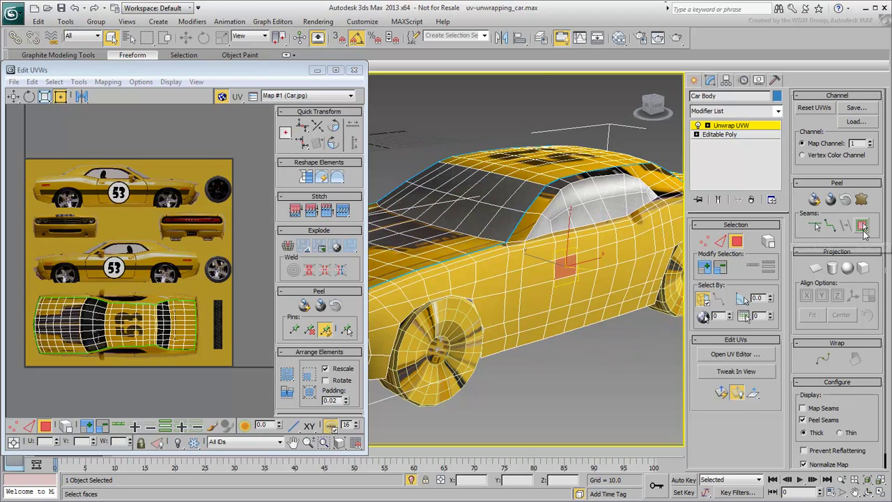
click(864, 226)
Apply a planar projection aligned to the Y axis to the selected left-side faces
scroll(558, 311, down, 3)
scroll(558, 335, down, 3)
middle_drag(568, 359, 543, 344)
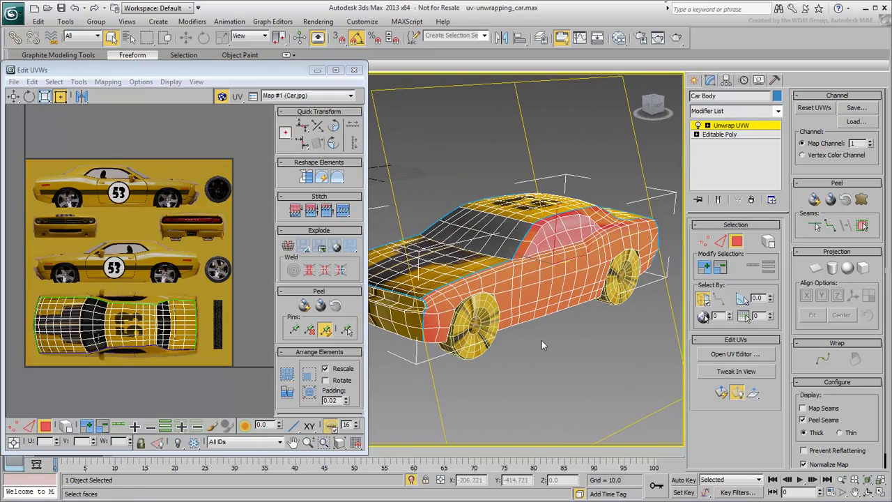
click(816, 270)
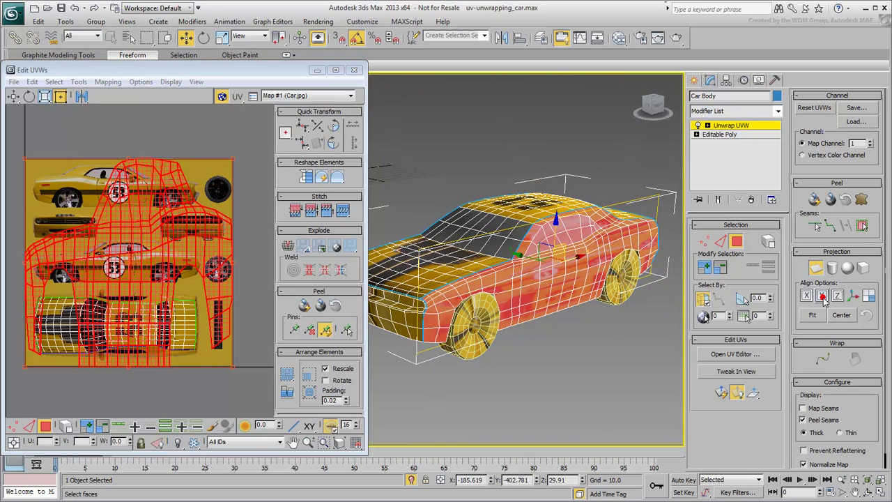
click(816, 271)
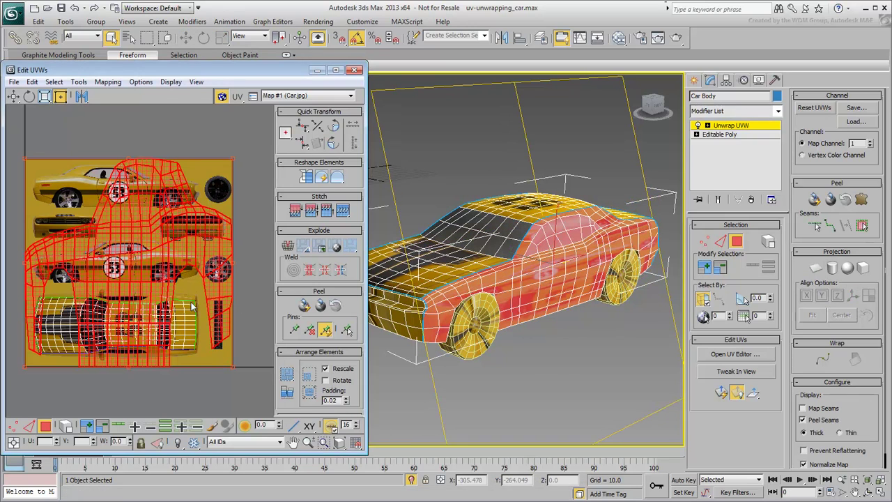
Scale and position the left-side UVs over the lower side-view car image, enlarging the UV editor to refine the fit
drag(25, 367, 39, 285)
drag(233, 159, 195, 243)
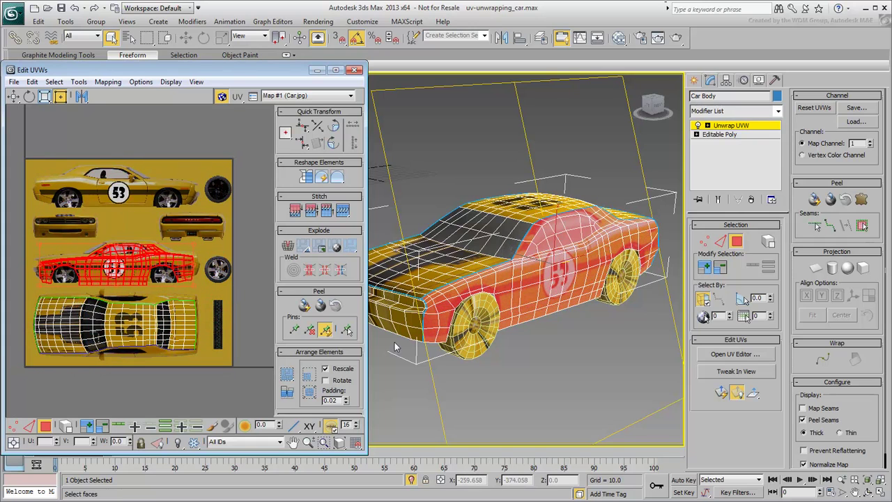
drag(364, 335, 670, 335)
scroll(266, 285, up, 6)
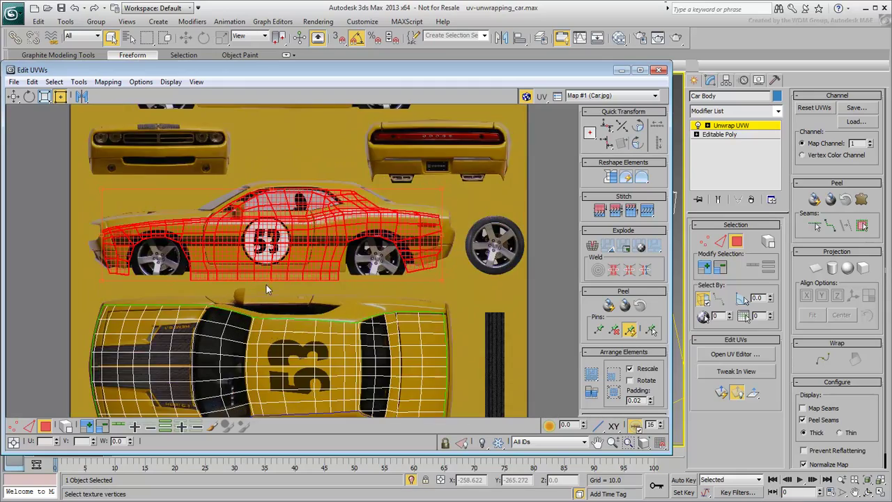
middle_drag(198, 285, 237, 321)
drag(245, 289, 240, 275)
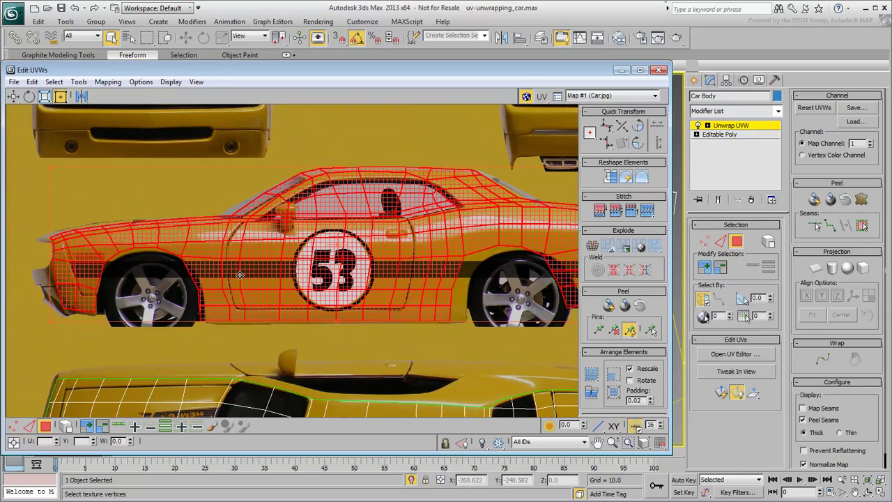
drag(48, 166, 51, 172)
middle_drag(387, 262, 236, 273)
drag(473, 183, 490, 184)
middle_drag(226, 336, 304, 331)
middle_drag(144, 350, 232, 340)
Select the UV vertices of the front fender and stretch them to match the front end in the side-view image
click(14, 426)
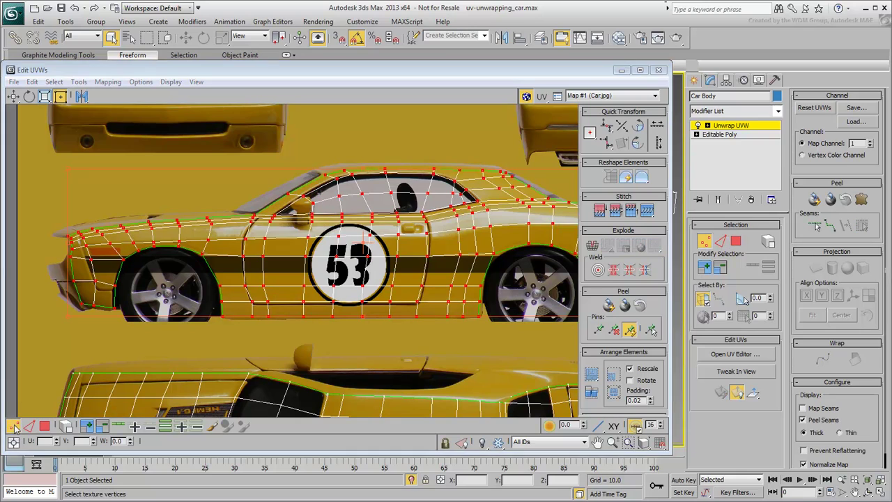
drag(66, 168, 67, 167)
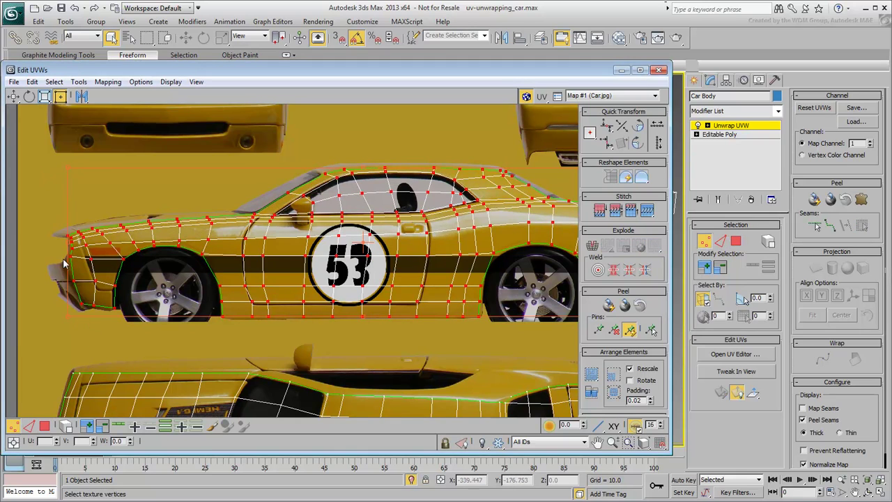
drag(247, 167, 222, 178)
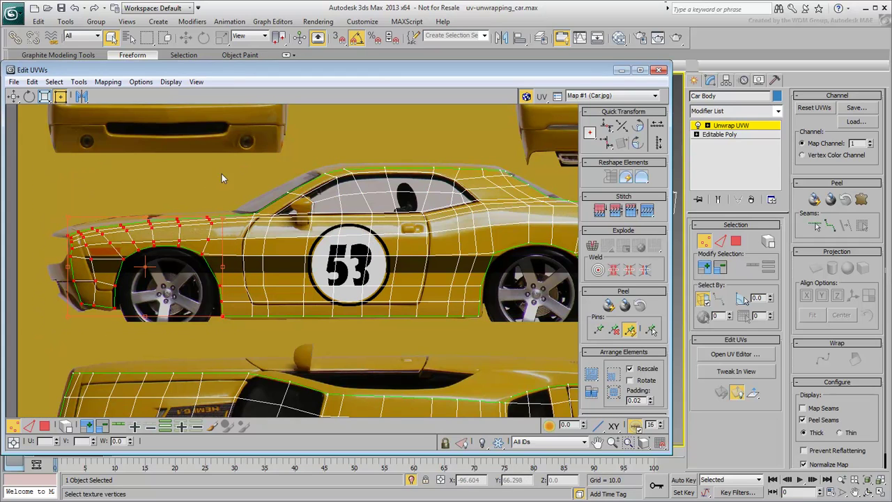
drag(67, 318, 64, 317)
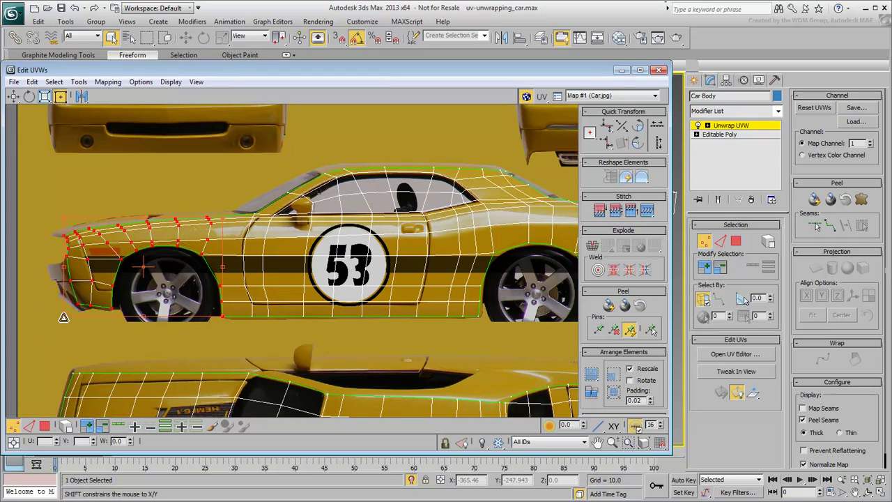
drag(222, 218, 225, 215)
Select the UV vertices behind the rear wheel and stretch them to match the car's tail in the image
middle_drag(484, 267, 348, 284)
drag(438, 338, 438, 339)
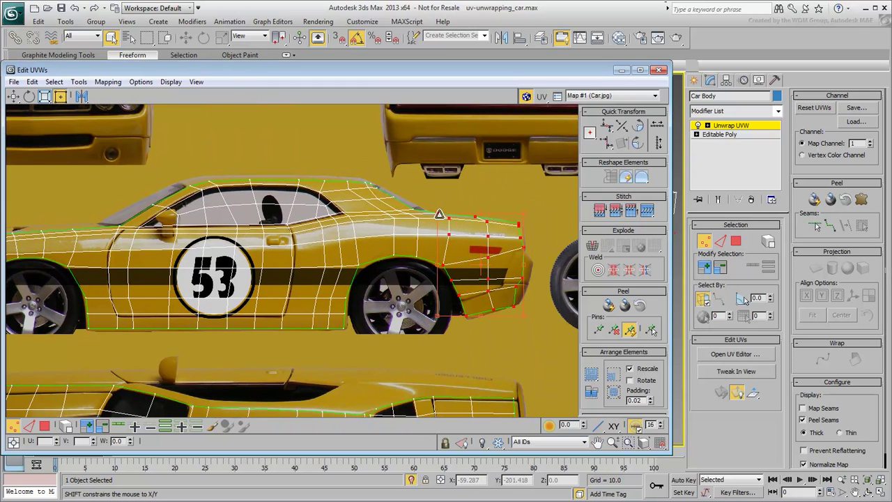
scroll(530, 239, up, 3)
scroll(530, 239, down, 3)
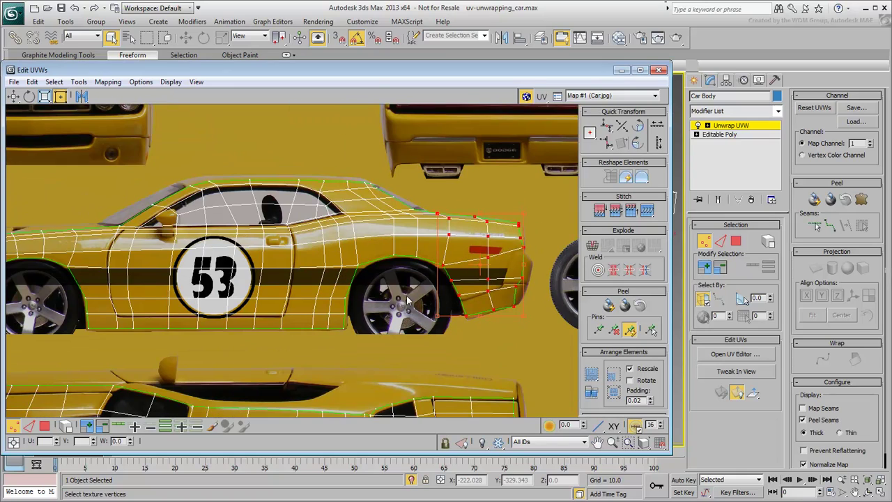
Move the UV vertices along the side window's base and front pillar to follow the window outline in the image
middle_drag(405, 296, 476, 296)
scroll(279, 212, up, 2)
middle_drag(279, 211, 254, 243)
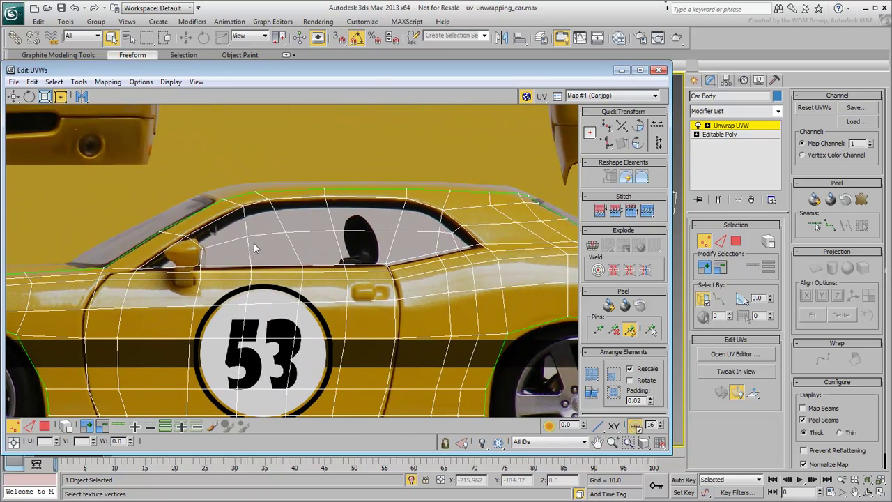
drag(306, 283, 492, 249)
click(128, 218)
drag(147, 265, 147, 264)
drag(138, 275, 128, 277)
drag(186, 236, 182, 234)
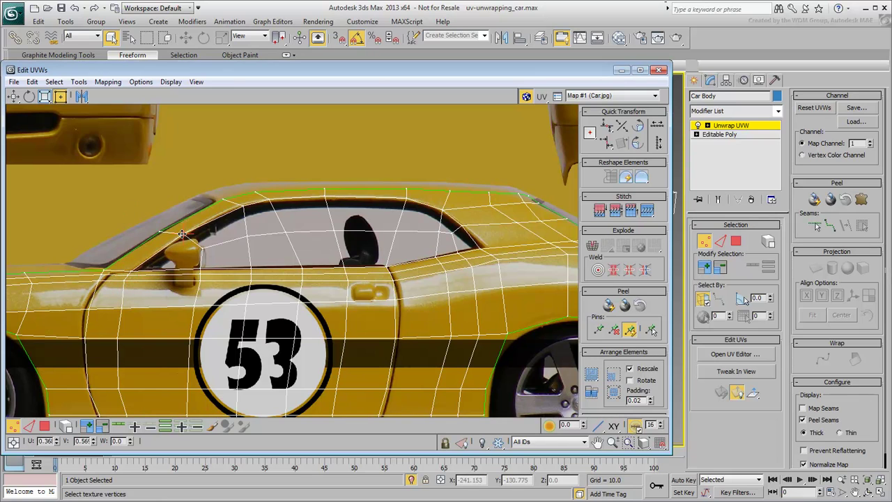
Adjust the UV vertices at the side window's upper edge and rear corner to match the image
drag(284, 213, 460, 187)
drag(242, 209, 243, 206)
click(482, 248)
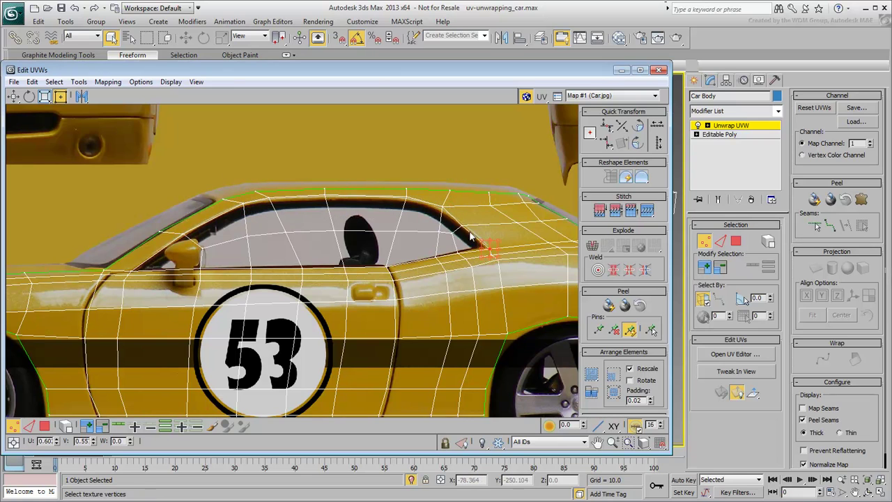
Adjust the UV vertices on the rear pillar and along the trunk's upper edge to match the car's outline
middle_drag(532, 226, 330, 218)
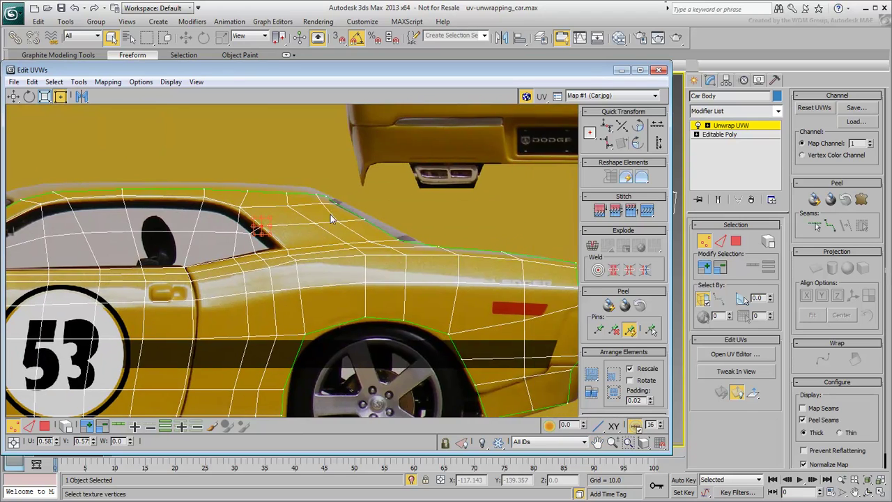
scroll(327, 216, up, 2)
drag(375, 188, 367, 189)
middle_drag(422, 246, 281, 241)
drag(327, 210, 551, 307)
drag(515, 254, 515, 257)
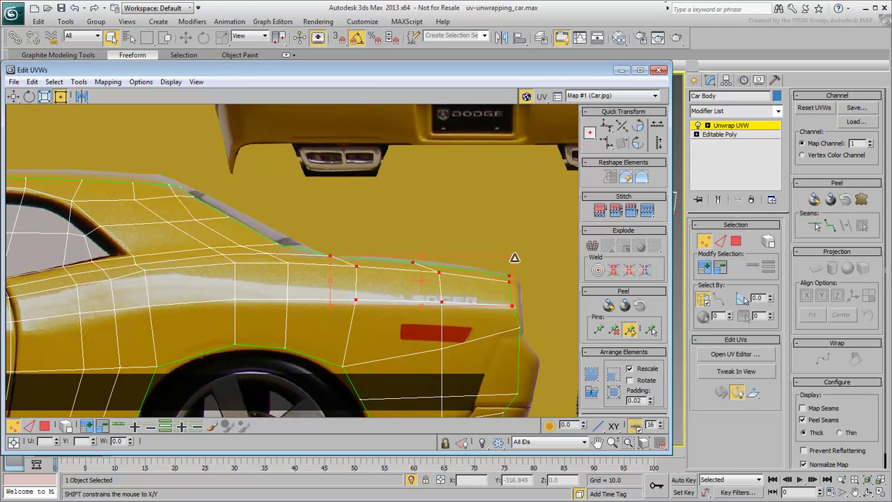
Narrow the UV editor and check the textured left side of the car with edged faces toggled off and on
middle_drag(243, 288, 265, 281)
scroll(265, 281, down, 3)
middle_drag(213, 294, 358, 265)
scroll(358, 266, down, 1)
middle_drag(159, 302, 260, 296)
scroll(259, 295, down, 2)
click(348, 357)
drag(671, 347, 284, 345)
middle_drag(523, 338, 575, 318)
key(F4)
key(F4)
click(110, 310)
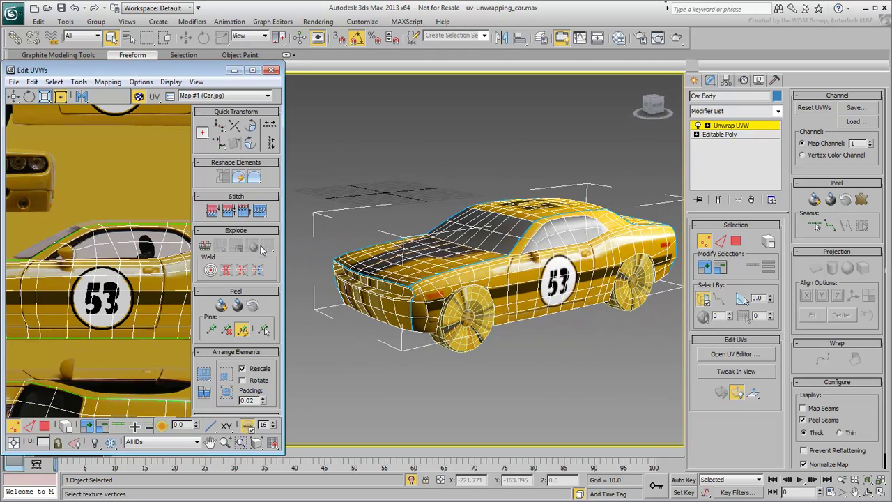
Show the whole texture in a widened UV editor, then select the car's right-side faces up to the peel seams
drag(283, 312, 419, 314)
scroll(244, 305, down, 2)
middle_drag(245, 306, 235, 315)
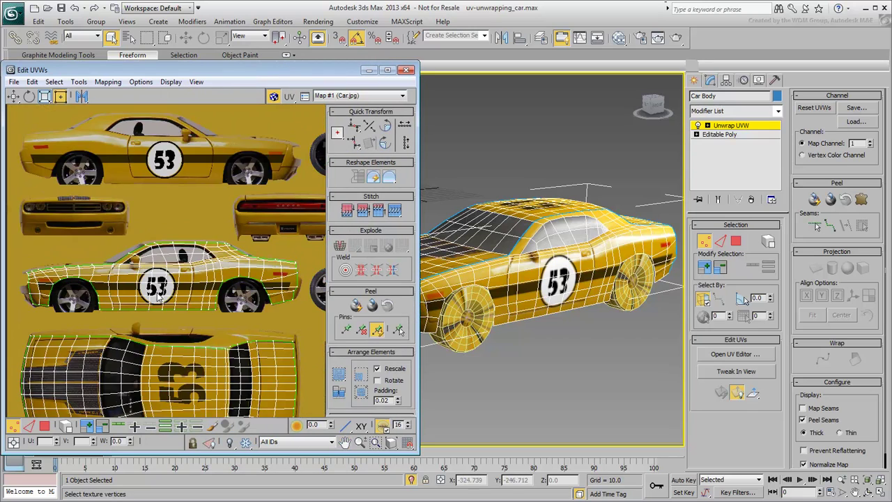
scroll(234, 315, down, 1)
click(737, 241)
click(555, 361)
alt+middle_drag(515, 321, 628, 318)
click(494, 274)
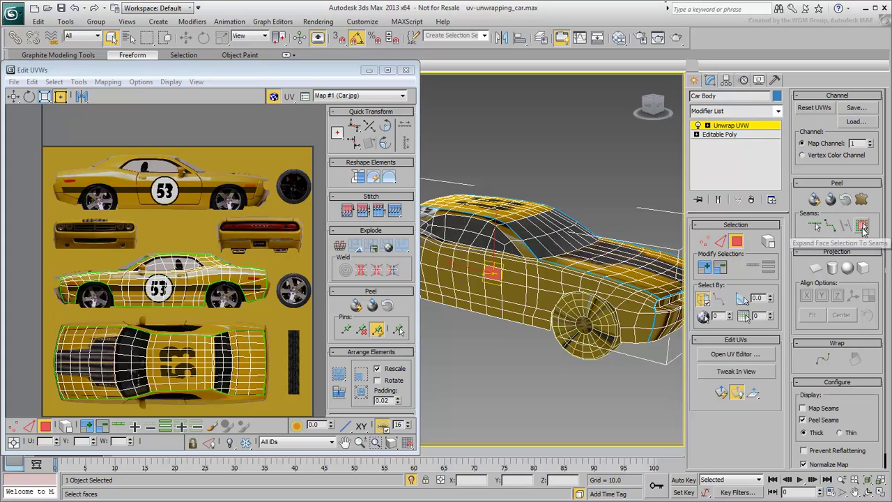
click(863, 226)
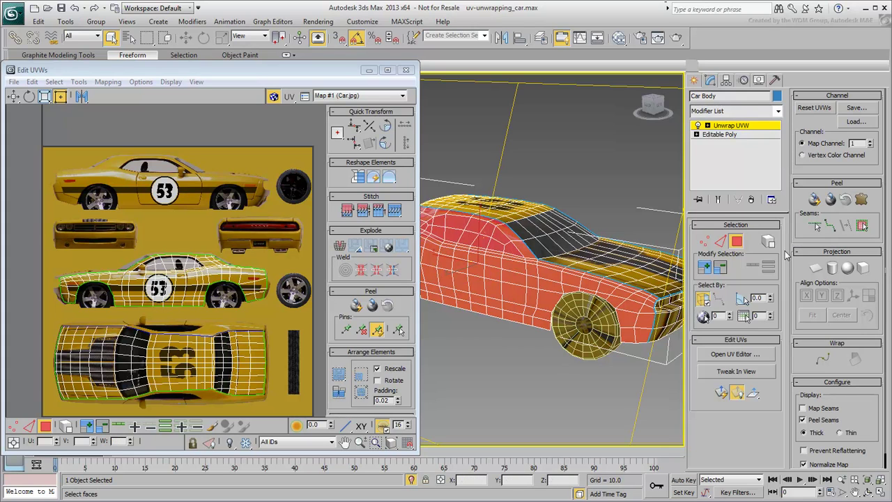
Apply a planar projection aligned to the Y axis to the selected right-side faces
click(816, 267)
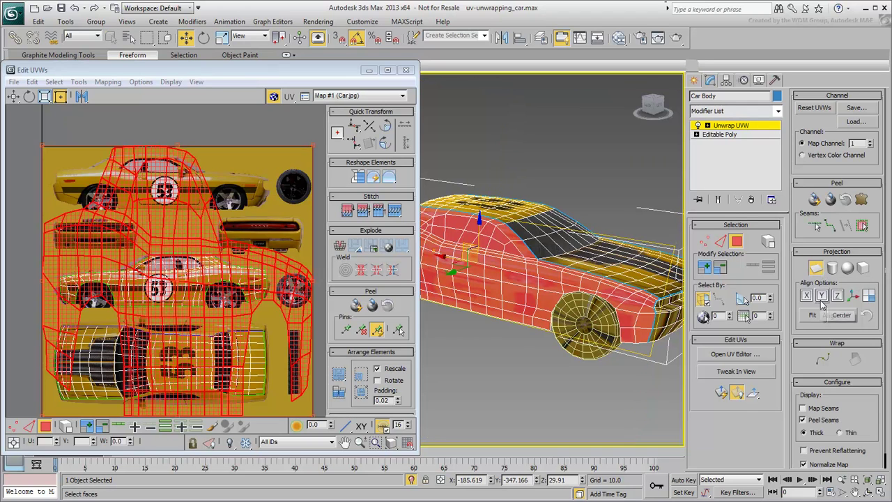
click(822, 296)
click(817, 270)
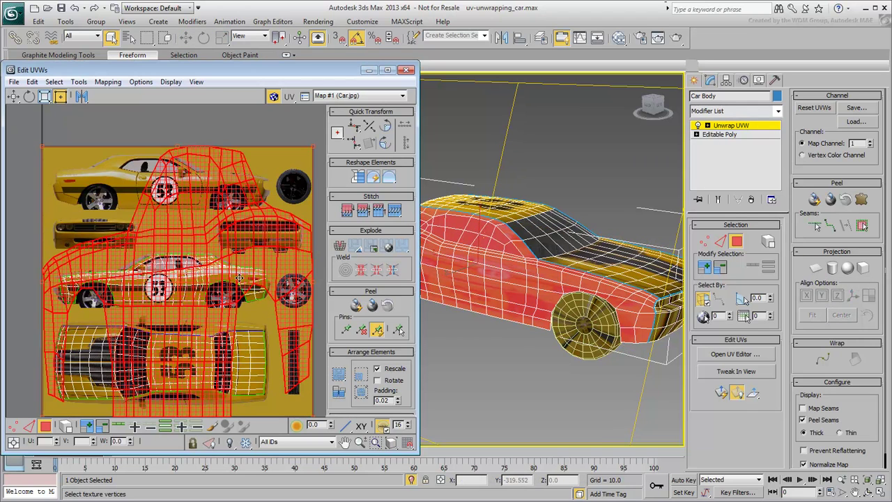
Mirror the right-side UVs horizontally and scale them down onto the upper side-view image in the texture
scroll(188, 244, down, 3)
middle_drag(153, 223, 195, 265)
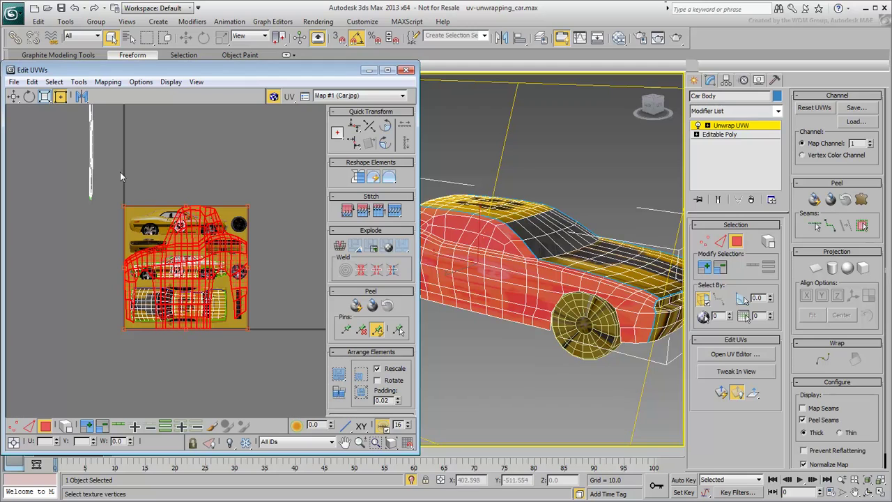
click(81, 96)
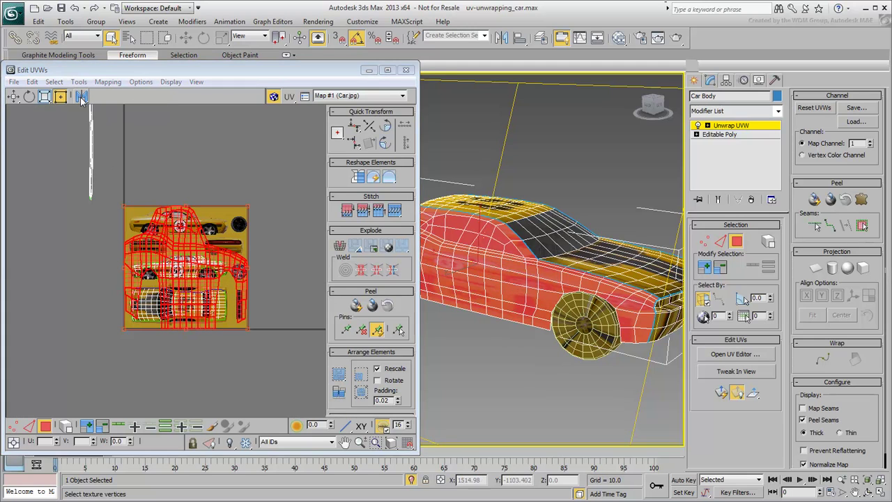
drag(248, 329, 223, 231)
drag(124, 205, 133, 211)
Widen the UV editor and stretch the mirrored right-side UVs to fit the upper car image's outline
scroll(166, 218, up, 4)
drag(415, 335, 673, 331)
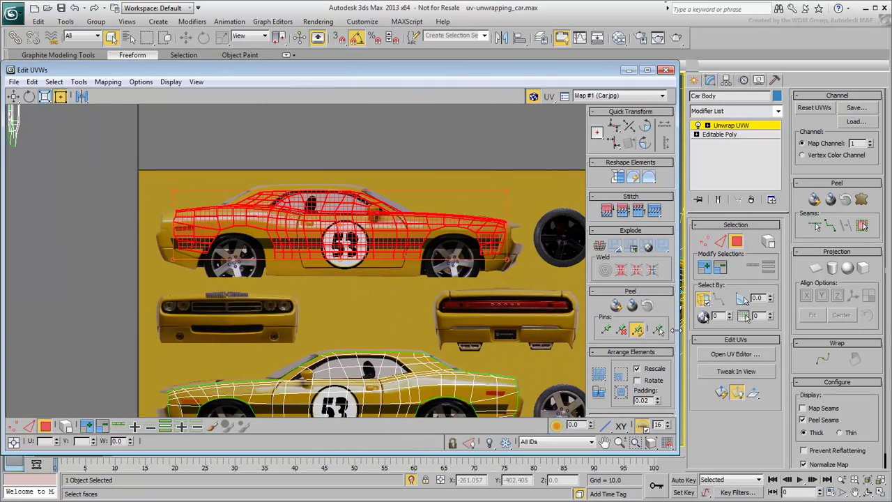
drag(172, 262, 159, 276)
drag(506, 191, 509, 187)
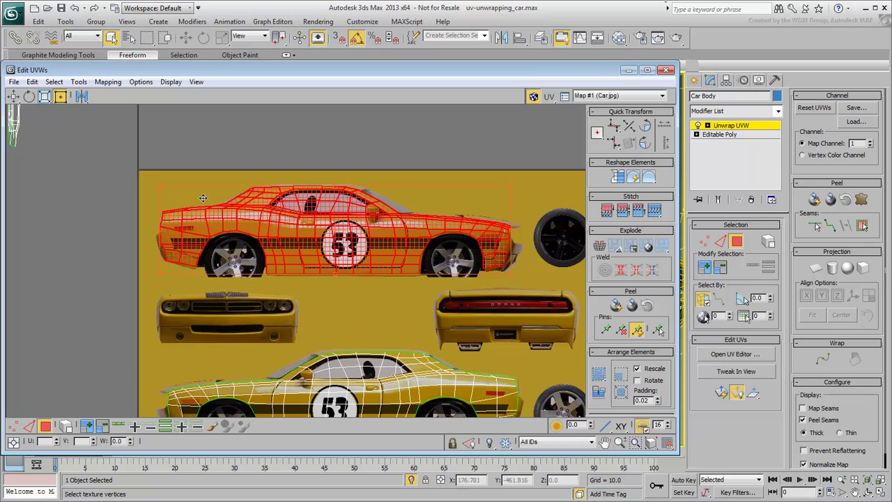
drag(157, 188, 160, 188)
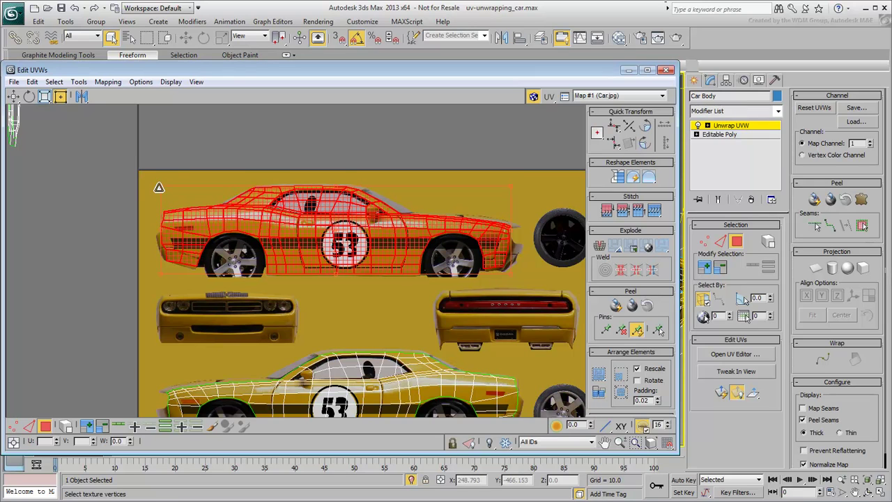
Fine-tune the right-side UVs' size so the rear and front ends and wheel arches match the image
scroll(160, 248, up, 5)
middle_drag(401, 255, 306, 251)
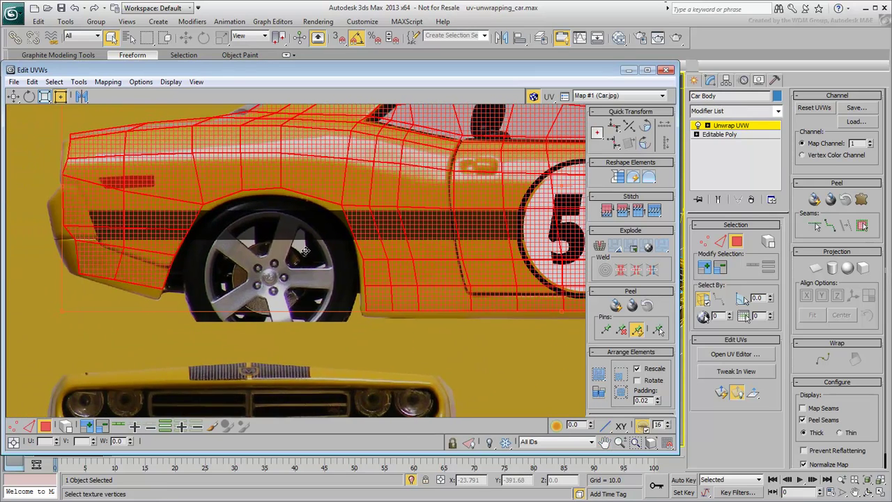
scroll(114, 180, down, 2)
middle_drag(115, 181, 106, 245)
drag(66, 152, 65, 154)
middle_drag(360, 307, 281, 298)
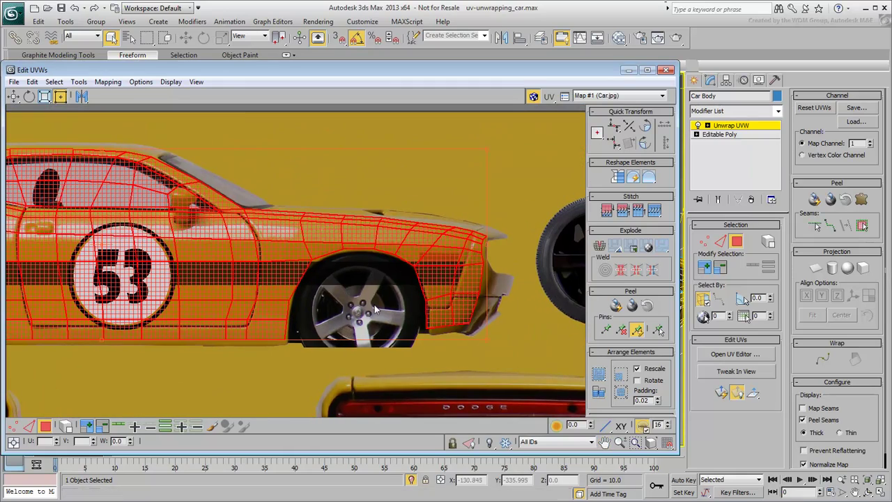
drag(487, 151, 492, 151)
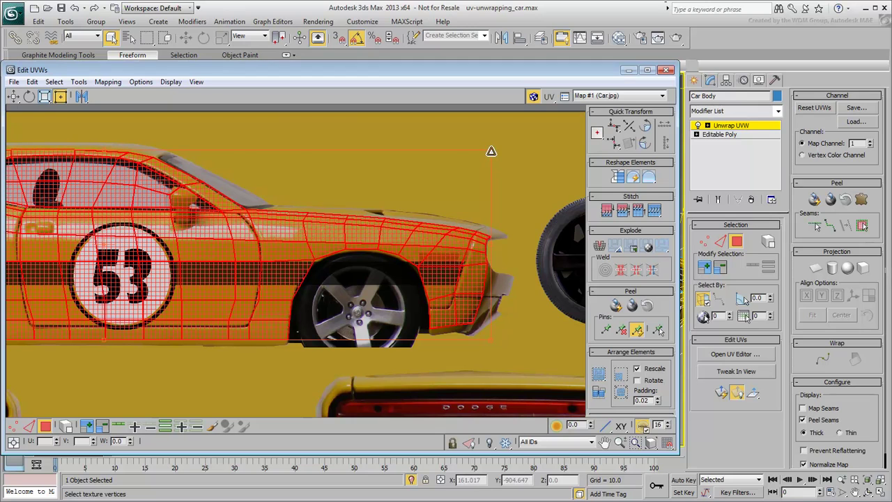
Select the UV vertices ahead of the front wheel and scale them slightly to fit the front bumper area
key(1)
drag(528, 187, 284, 340)
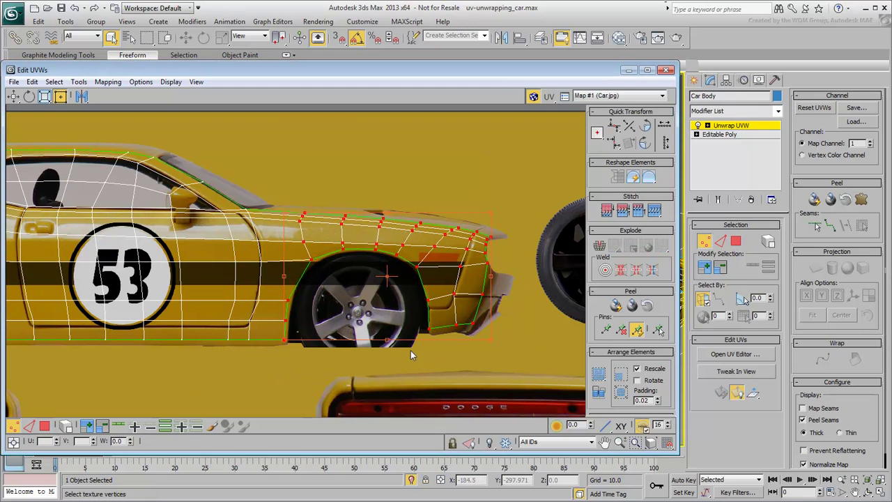
drag(547, 189, 394, 331)
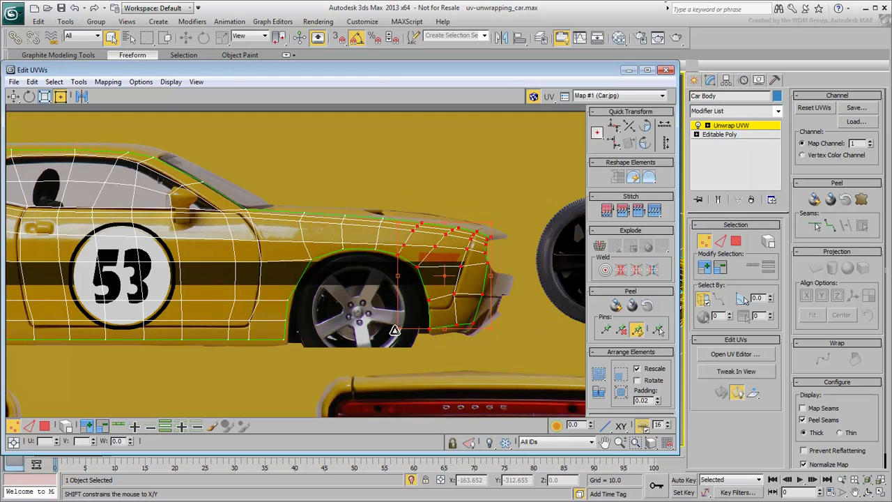
drag(490, 224, 488, 225)
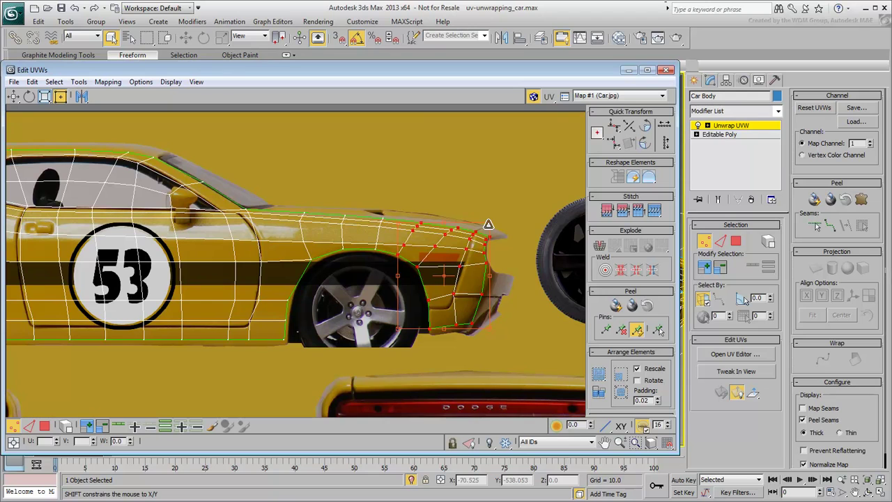
Adjust the UV vertices on the trunk edge and rear quarter panel to match the car's rear outline
middle_drag(137, 307, 547, 311)
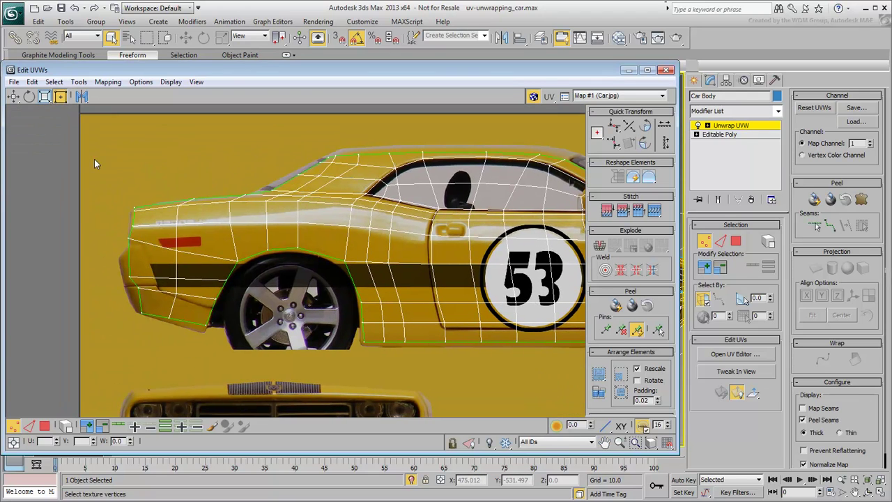
drag(295, 239, 281, 231)
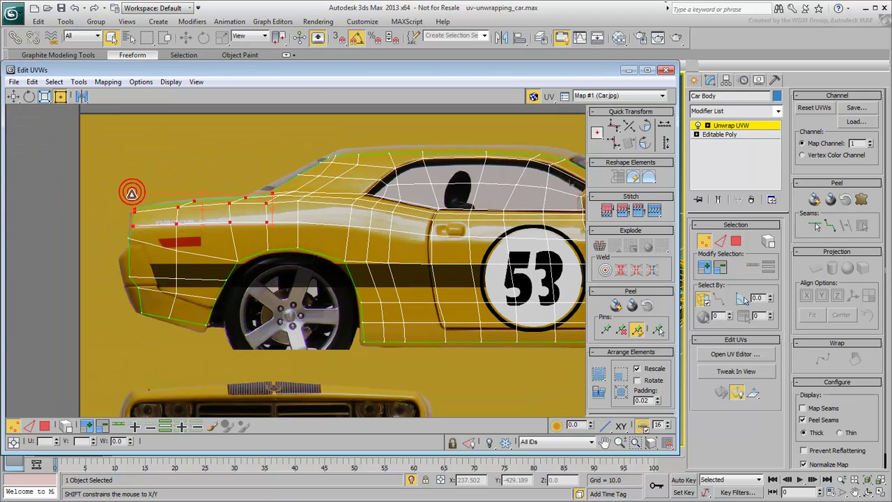
drag(191, 354, 198, 354)
drag(128, 318, 130, 317)
Select the row of UV vertices below the side windows and align it with the window's lower edge
middle_drag(463, 367, 290, 366)
scroll(196, 190, up, 3)
middle_drag(196, 190, 134, 201)
drag(365, 257, 573, 262)
alt+drag(130, 161, 566, 222)
ctrl+click(142, 212)
drag(575, 208, 571, 211)
Reposition the UV vertices at the side window's rear corner to follow the window outline
middle_drag(139, 202, 131, 213)
click(88, 198)
drag(104, 220, 90, 220)
drag(87, 229, 87, 229)
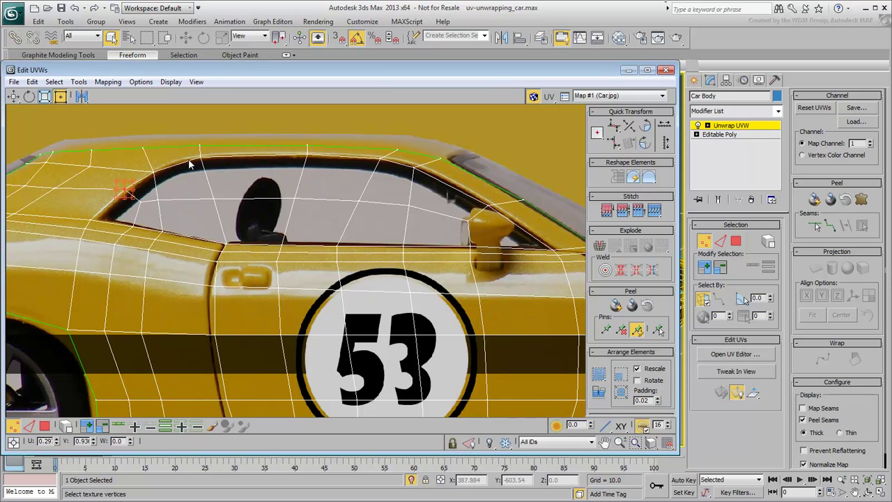
Adjust the UV vertices along the top of the side window and the windshield pillar to match the image
drag(142, 172, 143, 168)
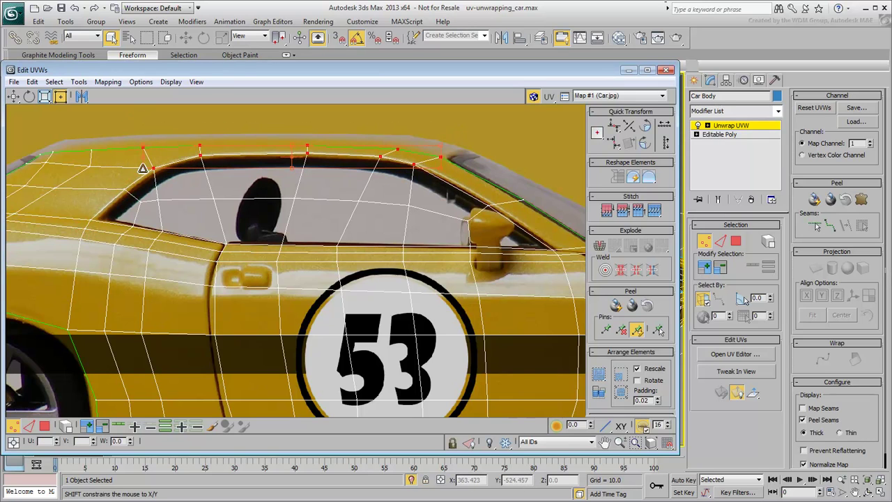
drag(487, 207, 492, 205)
drag(415, 163, 427, 165)
scroll(552, 252, down, 3)
middle_drag(552, 253, 368, 244)
scroll(368, 226, up, 3)
click(335, 214)
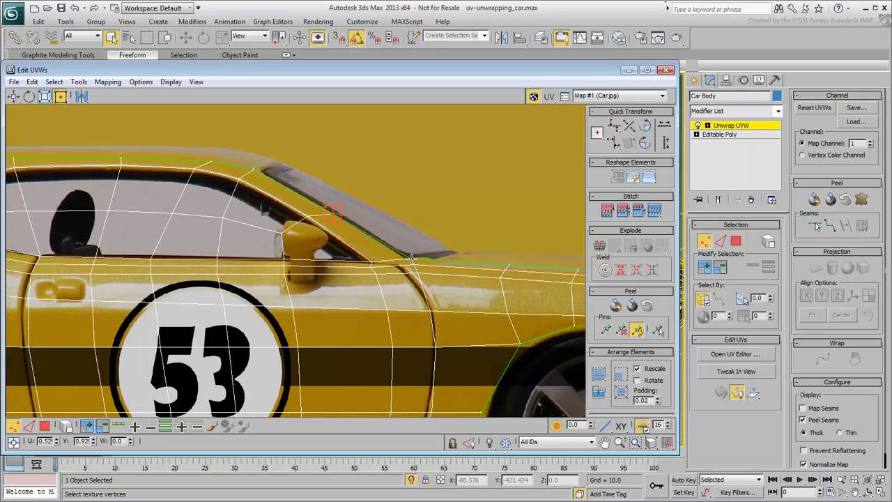
Narrow the UV editor and inspect the textured right side of the car with edged faces hidden
scroll(381, 309, down, 6)
middle_drag(363, 390, 328, 260)
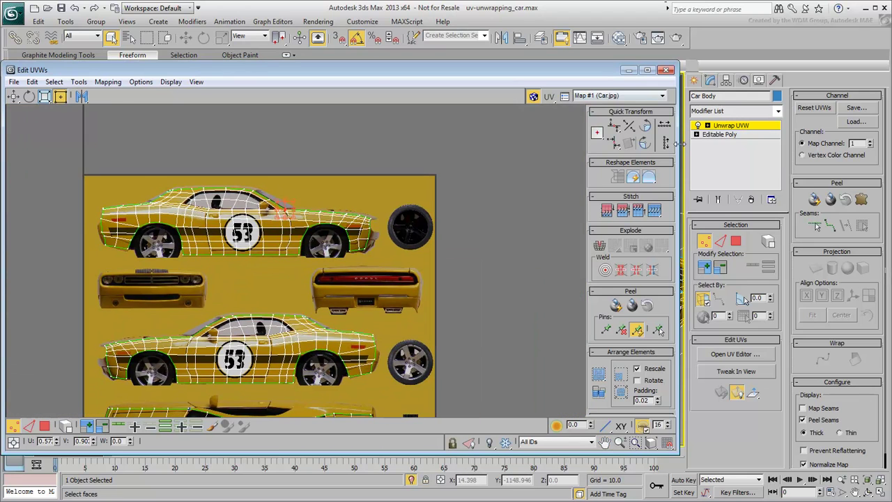
drag(680, 144, 365, 144)
middle_drag(525, 237, 561, 260)
key(F4)
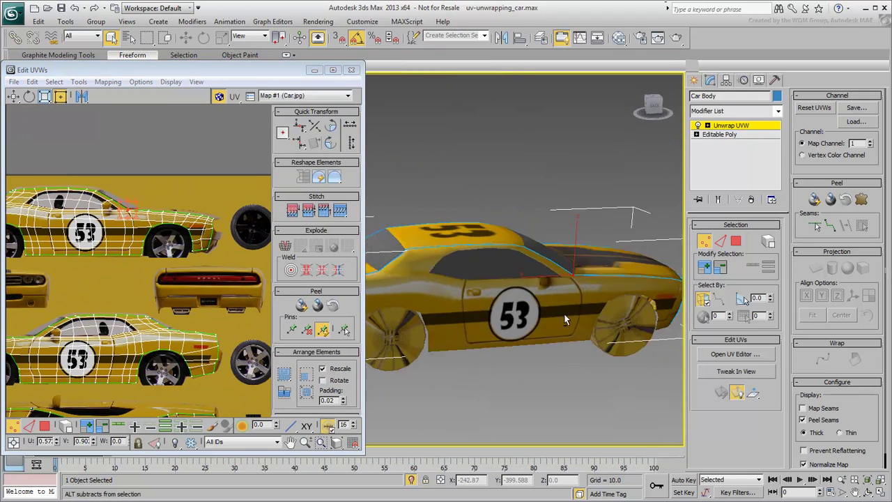
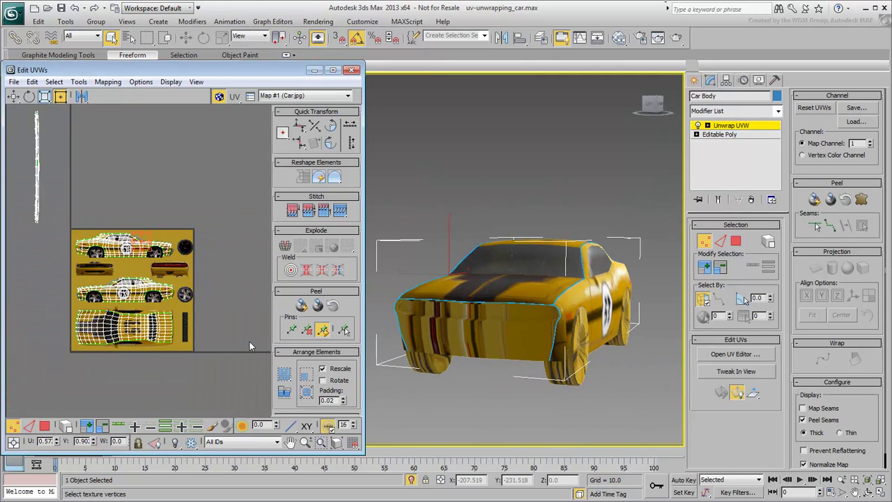
Select the car's front faces up to the peel seams and apply a planar projection aligned to the X axis
click(739, 241)
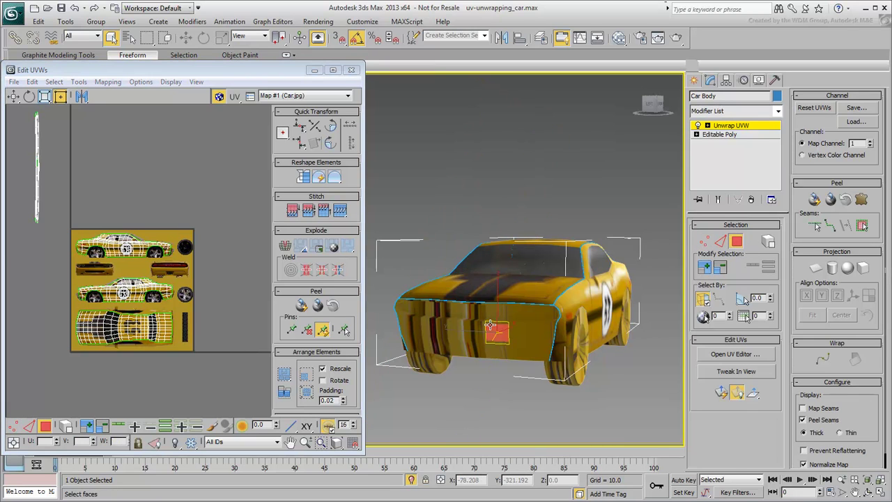
key(F4)
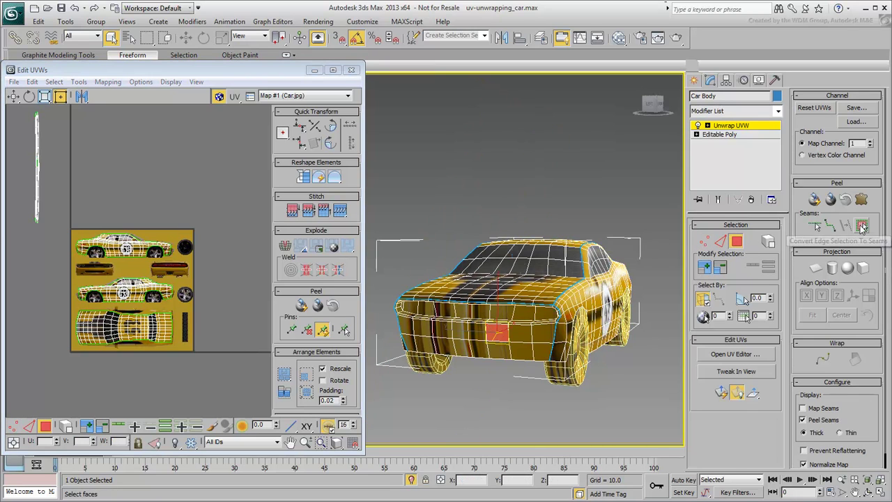
click(862, 226)
click(816, 268)
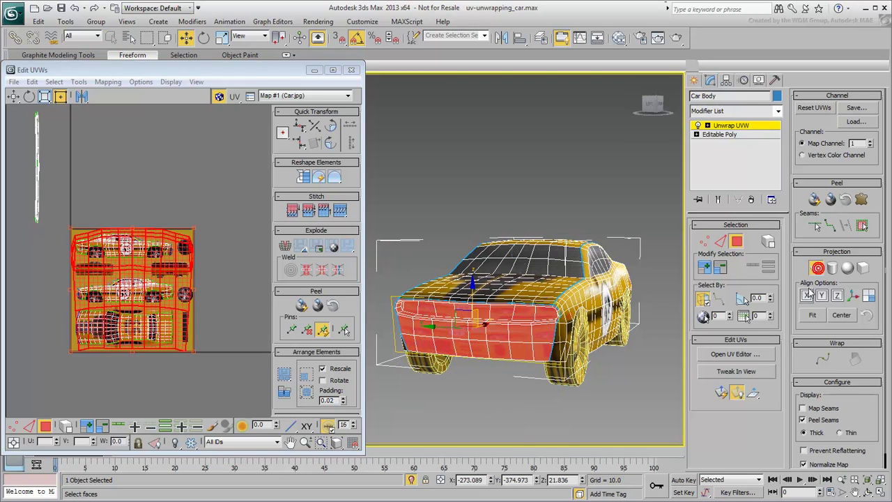
click(820, 270)
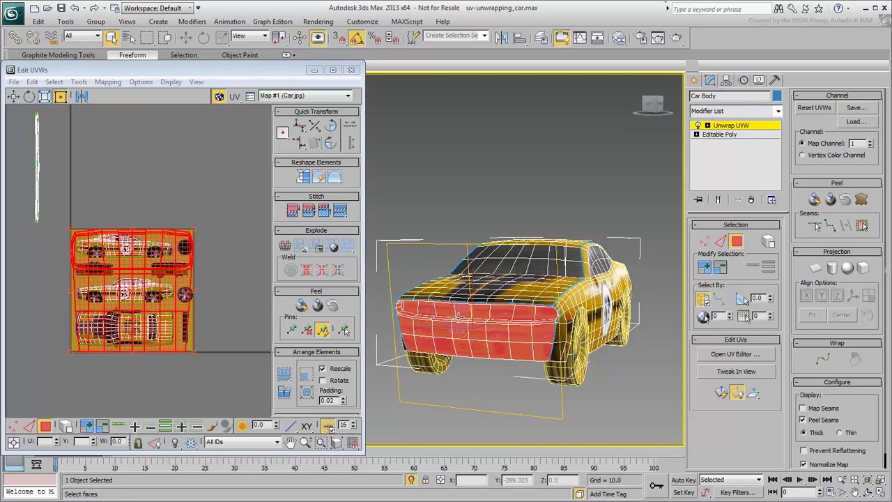
Scale the front-end UVs down onto the front-view image and fit them to its outline
drag(193, 229, 115, 261)
drag(71, 352, 77, 276)
scroll(101, 277, up, 7)
middle_drag(78, 280, 91, 272)
scroll(75, 267, down, 1)
drag(51, 313, 28, 313)
mouse_move(244, 244)
middle_down()
mouse_move(204, 249)
mouse_move(236, 247)
middle_up()
drag(269, 235, 254, 243)
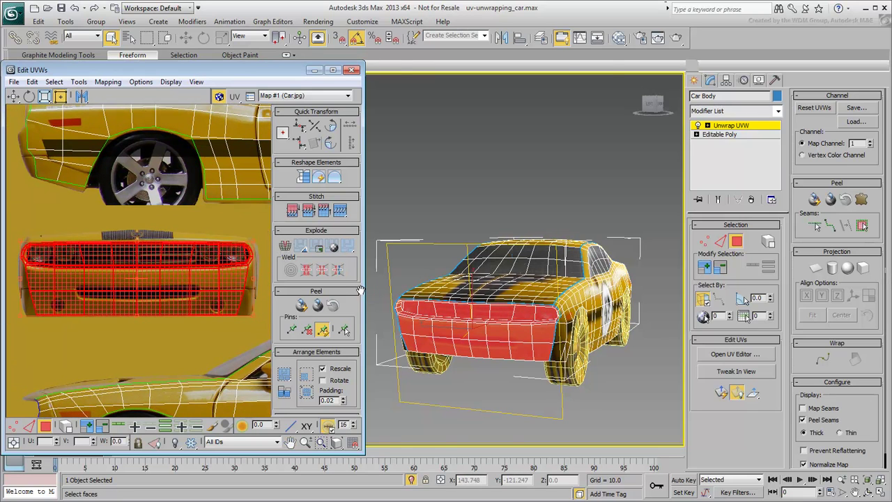
Widen the UV editor, select the vertices around the grille and headlights, and stretch them toward the grille's lower edge
drag(364, 290, 639, 292)
scroll(215, 279, up, 5)
middle_drag(175, 245, 285, 315)
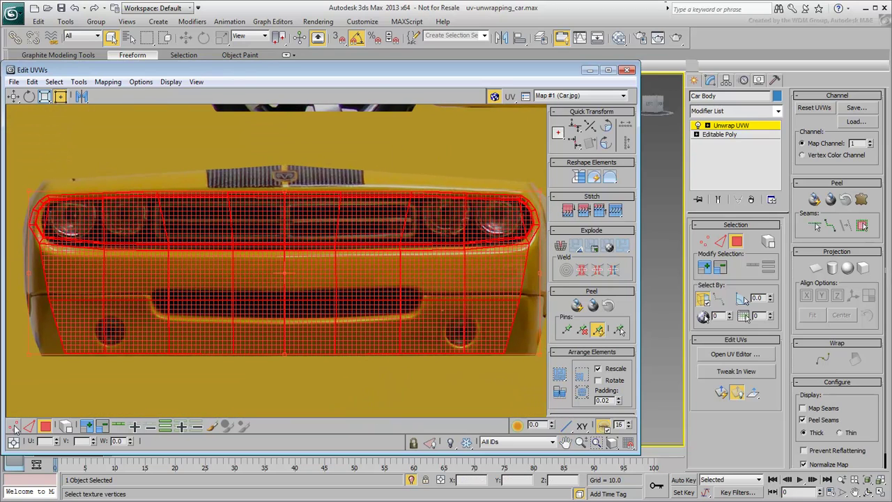
click(13, 425)
click(70, 152)
drag(536, 279, 538, 278)
drag(25, 258, 28, 262)
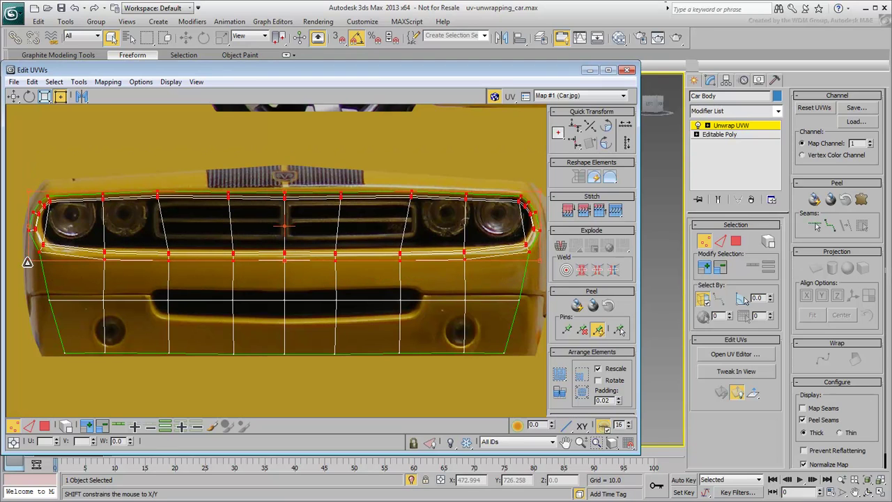
Refine the upper corners of the grille and headlight vertices to match the front-view image, and clear the selection
drag(28, 191, 32, 188)
middle_drag(493, 215, 426, 221)
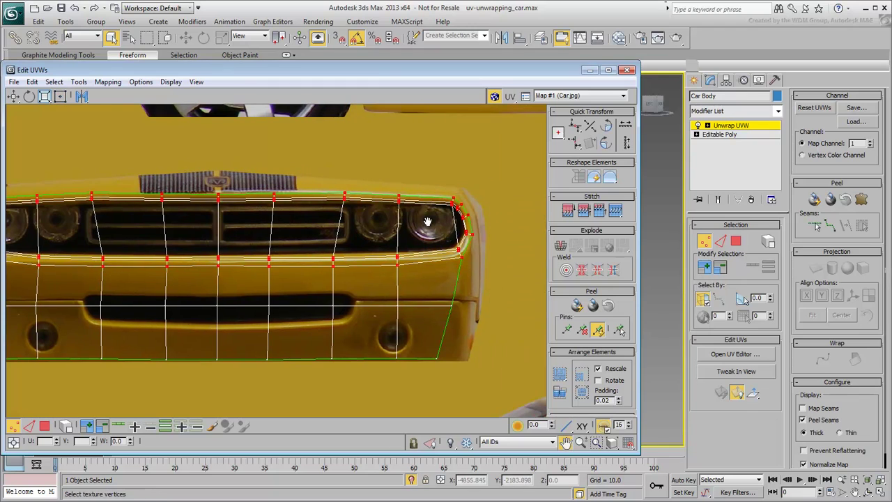
drag(472, 195, 474, 195)
middle_drag(330, 292, 389, 271)
click(272, 376)
scroll(265, 330, down, 3)
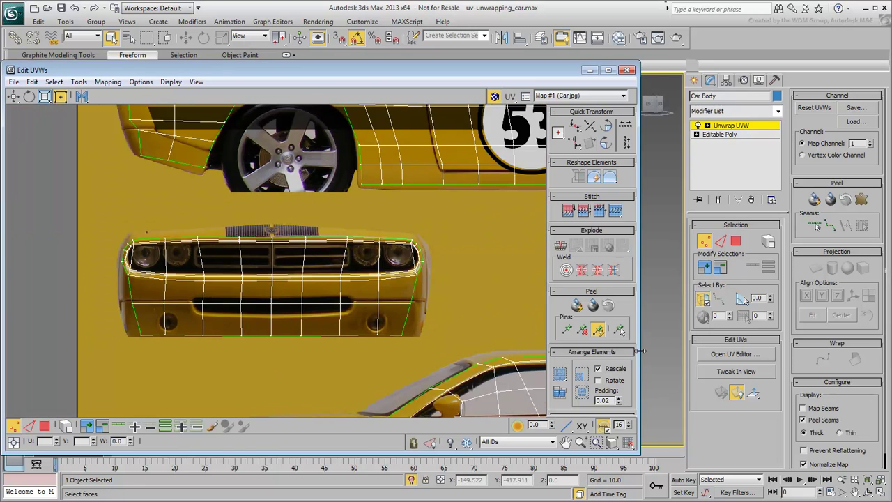
Narrow the UV editor and inspect the grille and headlight texture on the car's front
drag(641, 350, 415, 350)
alt+middle_drag(535, 301, 548, 333)
scroll(548, 332, up, 5)
scroll(548, 332, down, 2)
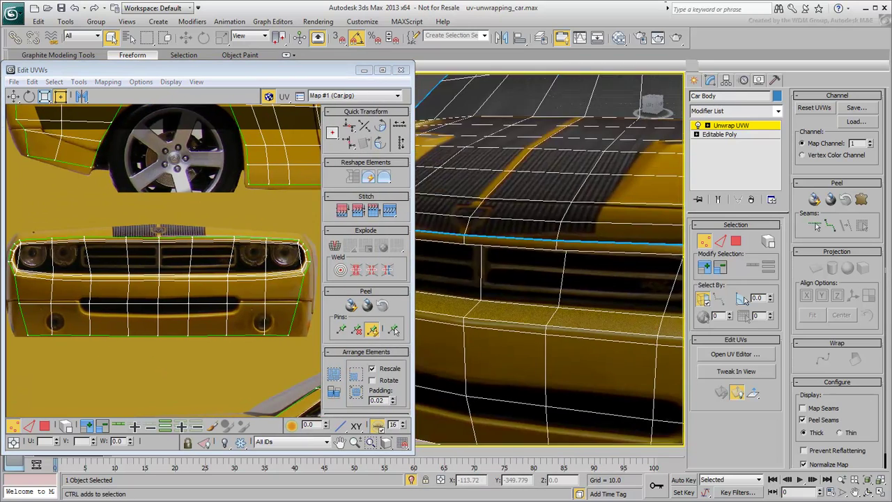
scroll(487, 387, down, 5)
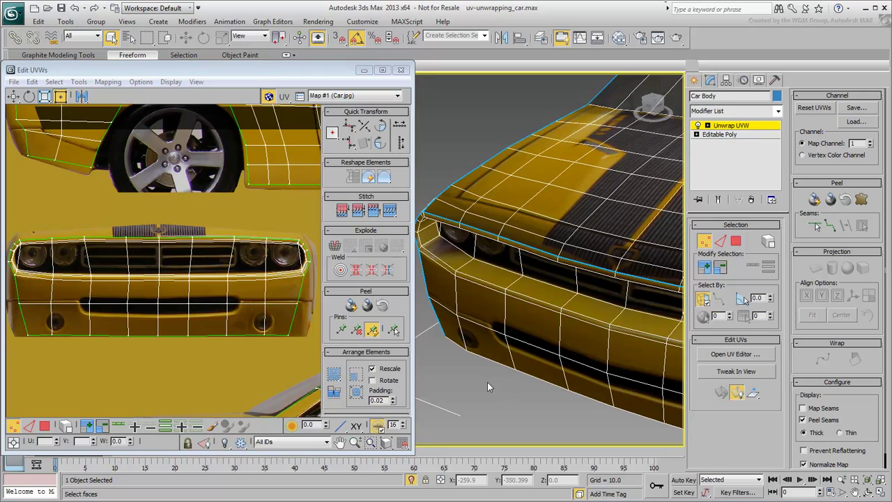
Widen the UV editor and select the full row of grille and headlight faces on the front-view image
drag(414, 377, 645, 383)
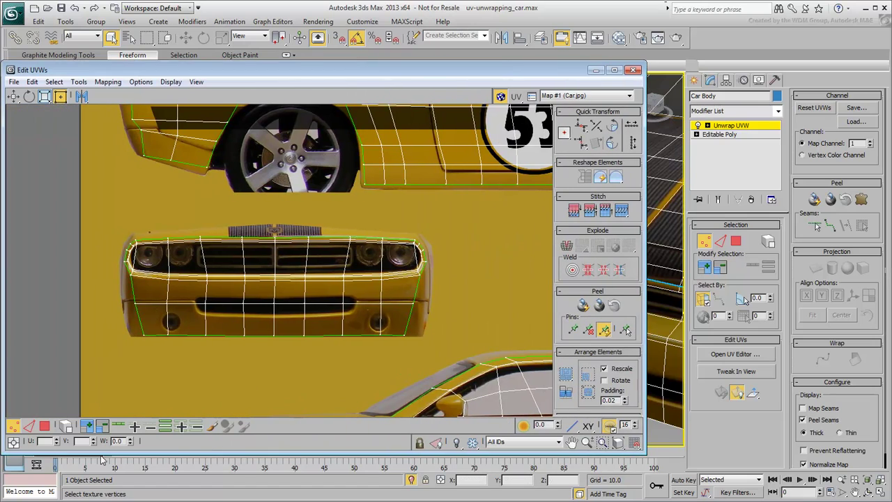
click(44, 425)
click(248, 369)
scroll(224, 292, up, 3)
click(58, 227)
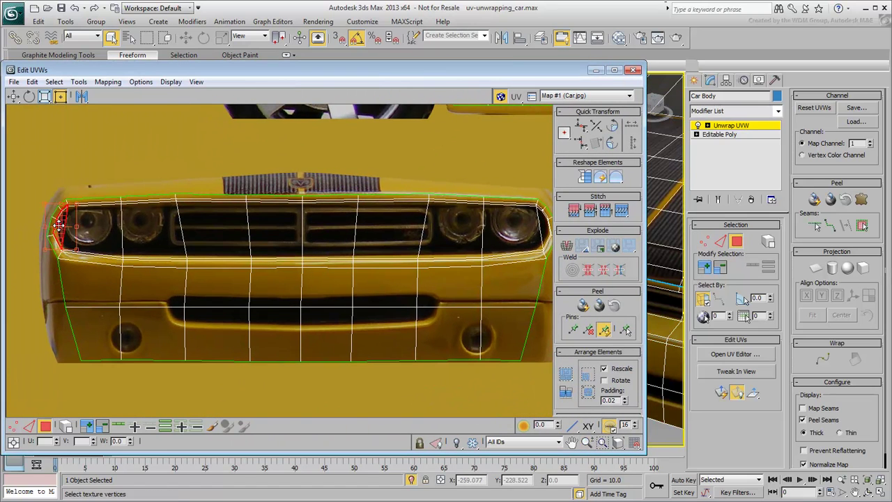
ctrl+click(105, 239)
ctrl+click(143, 239)
ctrl+click(207, 239)
ctrl+click(260, 238)
ctrl+click(324, 240)
ctrl+click(380, 241)
ctrl+click(447, 242)
ctrl+click(508, 243)
ctrl+click(547, 233)
Scale the selected grille and headlight UVs inward and shift them slightly down within the dark grille area
mouse_move(55, 258)
mouse_down()
mouse_move(99, 251)
mouse_move(67, 254)
mouse_up()
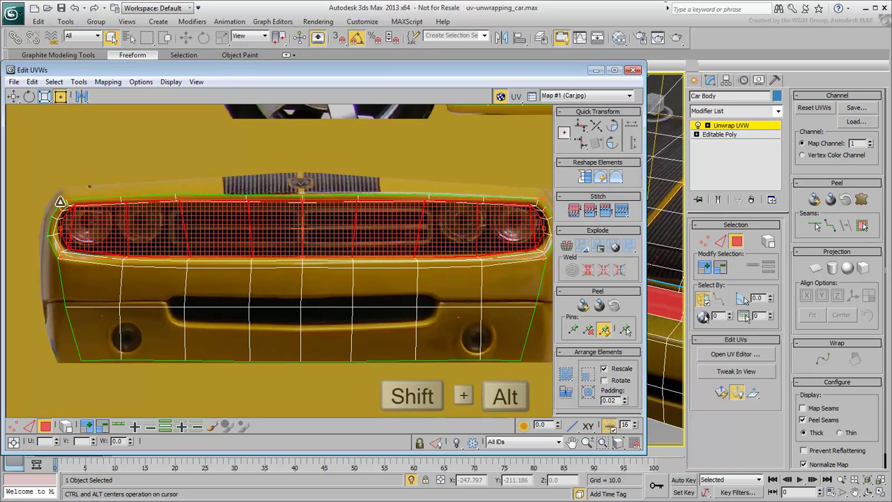
alt+shift+drag(60, 200, 60, 208)
drag(145, 233, 144, 235)
Narrow the UV editor, clear the face selection and inspect the grille texture up close on the model
drag(644, 256, 403, 257)
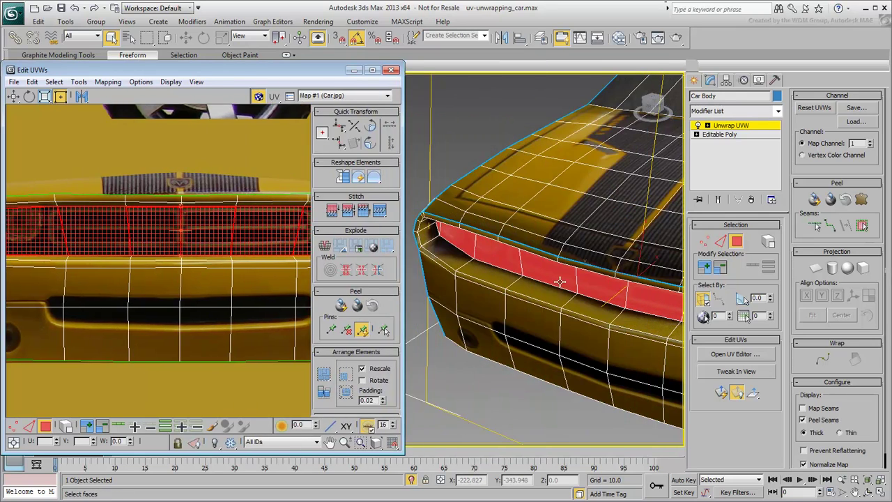
click(474, 421)
alt+middle_drag(487, 265, 484, 293)
scroll(511, 288, up, 5)
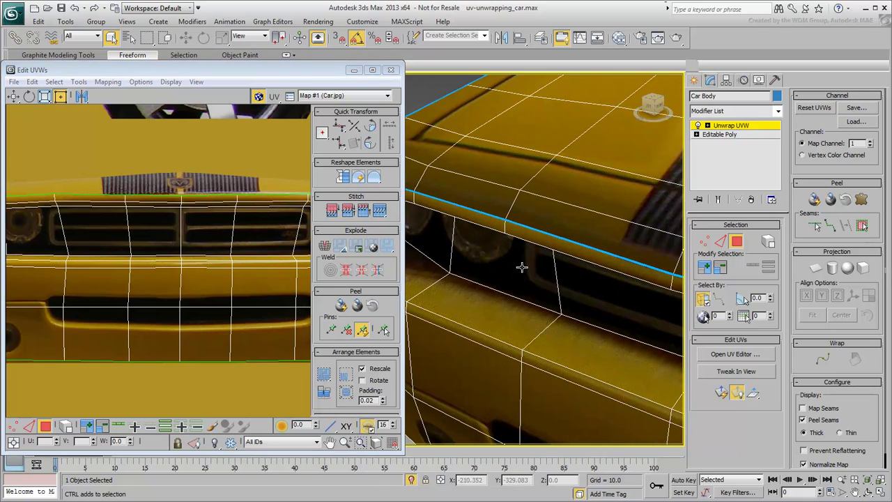
Select the vertices surrounding the grille and headlights on the front-view image and scale them outward to frame the opening
scroll(518, 308, down, 4)
scroll(186, 233, down, 3)
scroll(146, 257, up, 1)
middle_drag(70, 230, 74, 264)
scroll(136, 265, up, 3)
scroll(162, 251, down, 4)
click(13, 425)
drag(47, 230, 307, 281)
drag(402, 310, 645, 311)
scroll(198, 265, up, 5)
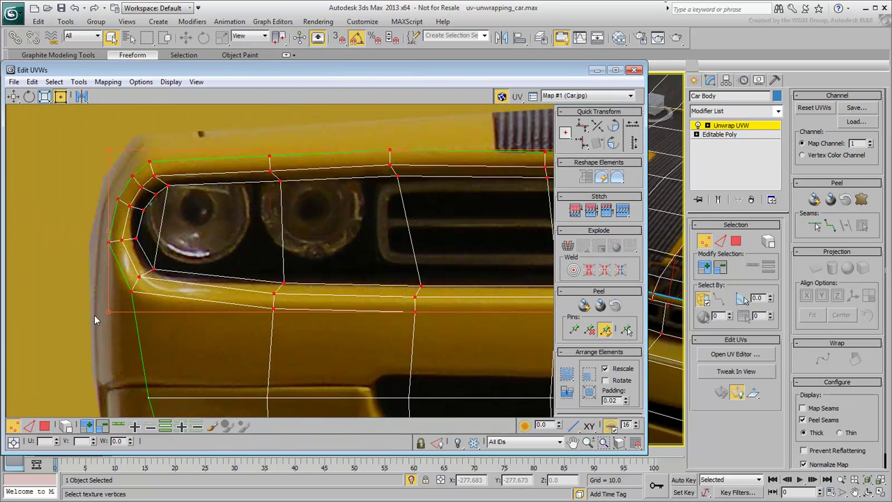
drag(108, 313, 105, 315)
drag(106, 152, 103, 142)
Adjust the vertices at the left and right ends of the grille surround to follow the outer curves of the headlights
drag(160, 290, 159, 302)
scroll(160, 304, down, 4)
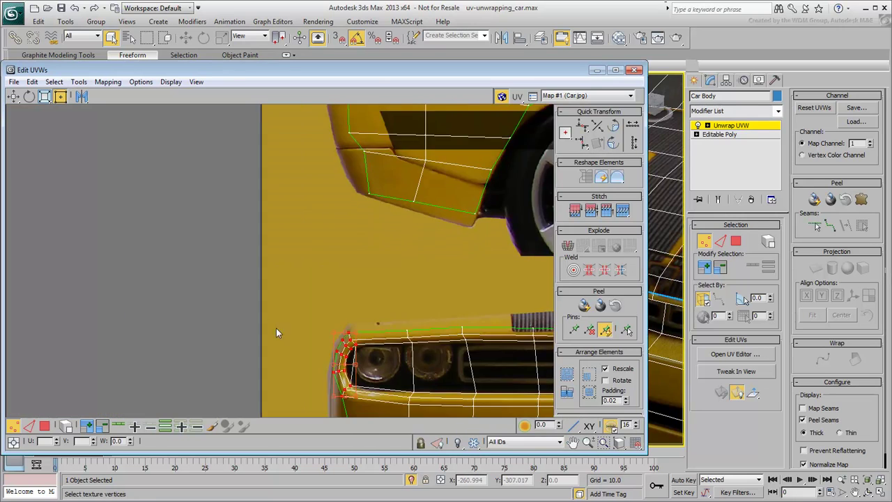
scroll(450, 303, up, 3)
drag(413, 377, 440, 378)
middle_drag(440, 378, 468, 362)
scroll(291, 310, down, 5)
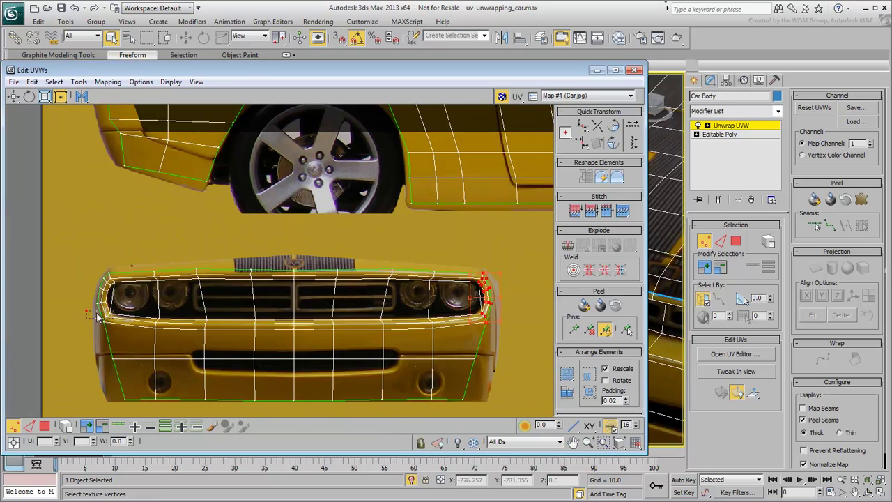
Select the vertex row below the headlights and grille and fit it to the lower edge of the dark opening
drag(511, 336, 511, 336)
scroll(106, 318, up, 5)
drag(102, 312, 95, 315)
drag(97, 352, 97, 352)
middle_drag(200, 223, 124, 225)
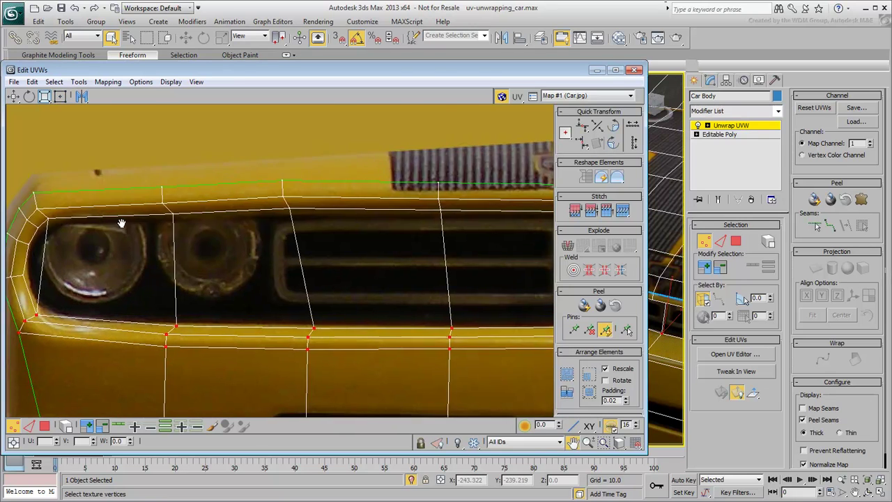
Select the vertices along the grille's upper edge, including both corners, and fit them to the top of the dark opening
scroll(124, 225, down, 4)
middle_drag(202, 238, 140, 269)
drag(67, 207, 511, 263)
middle_drag(483, 263, 338, 268)
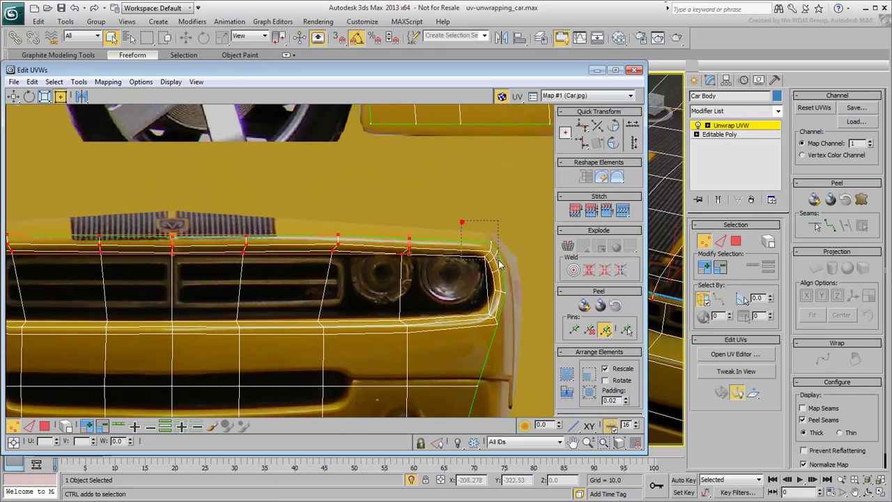
ctrl+drag(502, 266, 502, 267)
middle_drag(275, 262, 519, 274)
ctrl+drag(93, 227, 94, 263)
scroll(99, 277, up, 4)
middle_drag(475, 270, 250, 265)
middle_drag(446, 255, 293, 260)
click(510, 236)
key(ctrl+z)
drag(508, 235, 509, 242)
Adjust the centre vertices below the hood emblem and shift the outermost top vertex row slightly to follow the hood's front edge
middle_drag(105, 284, 415, 272)
drag(243, 276, 295, 219)
drag(272, 249, 272, 247)
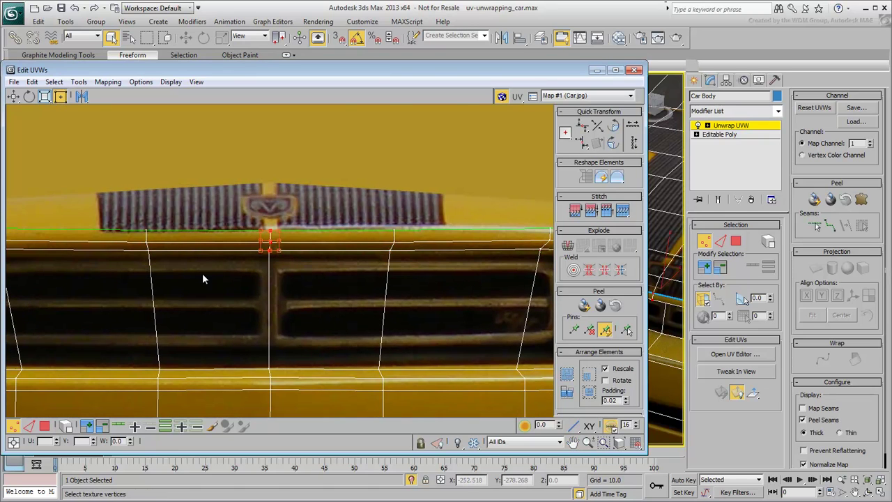
scroll(200, 270, down, 3)
middle_drag(89, 240, 173, 251)
drag(273, 267, 274, 267)
ctrl+drag(274, 225, 470, 267)
middle_drag(482, 249, 416, 248)
ctrl+drag(412, 241, 464, 270)
ctrl+click(496, 267)
middle_drag(37, 250, 230, 259)
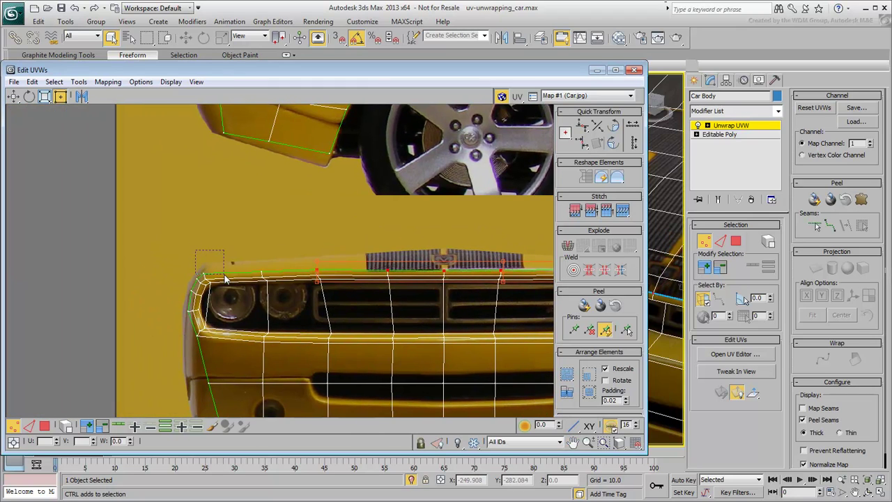
scroll(471, 272, up, 3)
drag(471, 272, 471, 278)
Narrow the UV editor and examine how the front texture meets the side around the headlight, bumper and front wheel
scroll(471, 277, down, 2)
middle_drag(110, 148, 273, 283)
scroll(273, 282, down, 4)
middle_drag(361, 338, 281, 302)
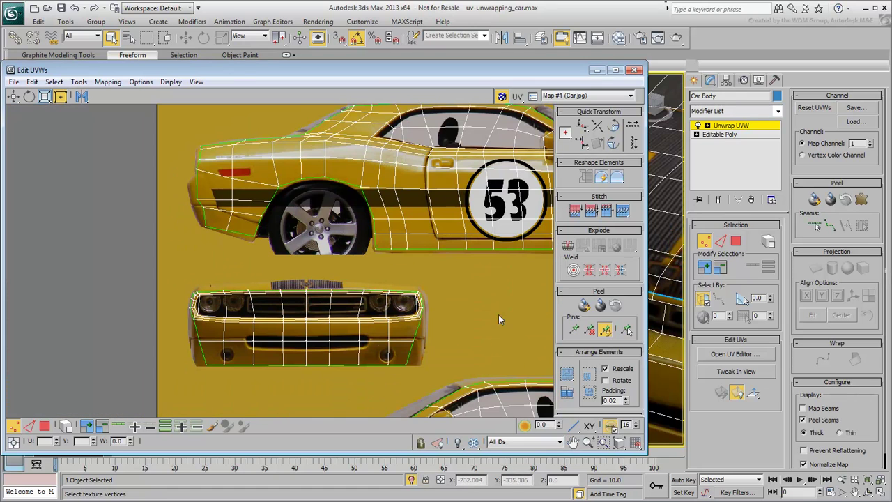
drag(646, 323, 353, 316)
alt+middle_drag(480, 315, 564, 278)
scroll(536, 289, down, 5)
alt+middle_drag(506, 300, 459, 311)
scroll(457, 312, up, 7)
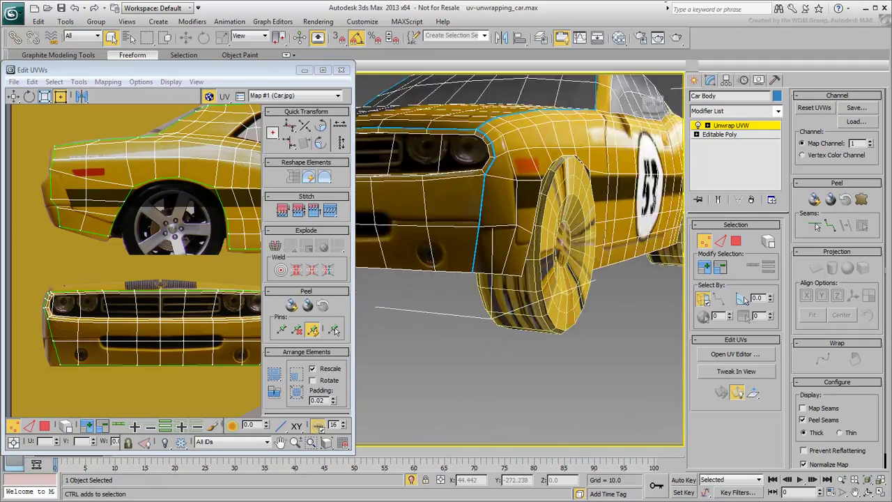
middle_drag(494, 211, 502, 279)
alt+middle_drag(501, 243, 483, 246)
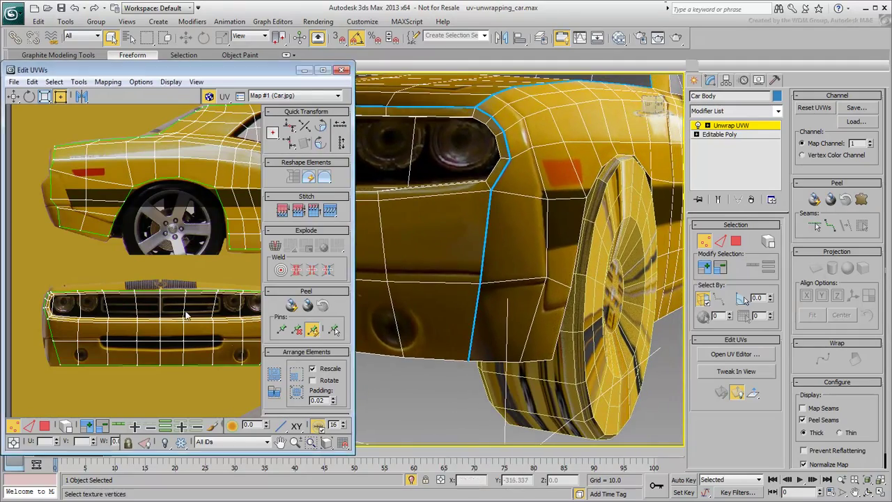
Adjust the vertex row running through the lower grille of the front bumper and check the texture with the wireframe hidden
middle_drag(133, 335, 105, 336)
mouse_move(11, 352)
mouse_down()
mouse_move(234, 343)
mouse_move(249, 333)
mouse_move(226, 339)
mouse_up()
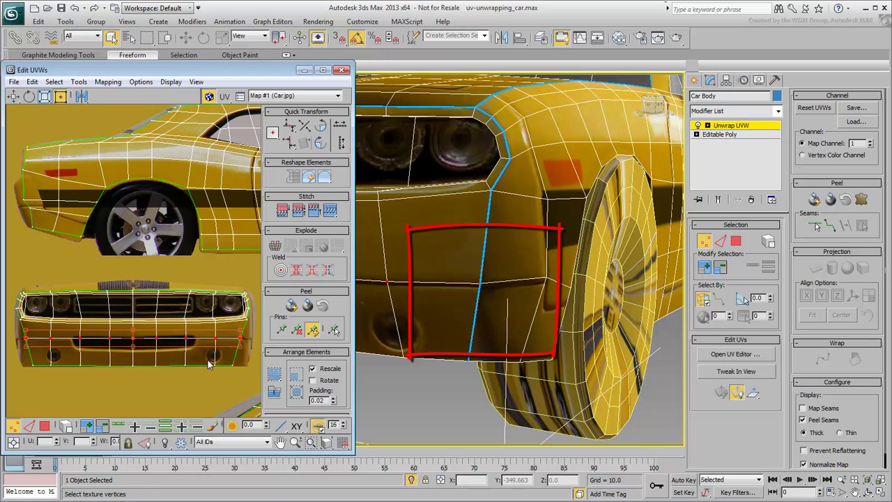
mouse_move(490, 308)
alt+middle_down()
mouse_move(522, 302)
mouse_move(510, 303)
alt+middle_up()
scroll(524, 273, down, 4)
key(F4)
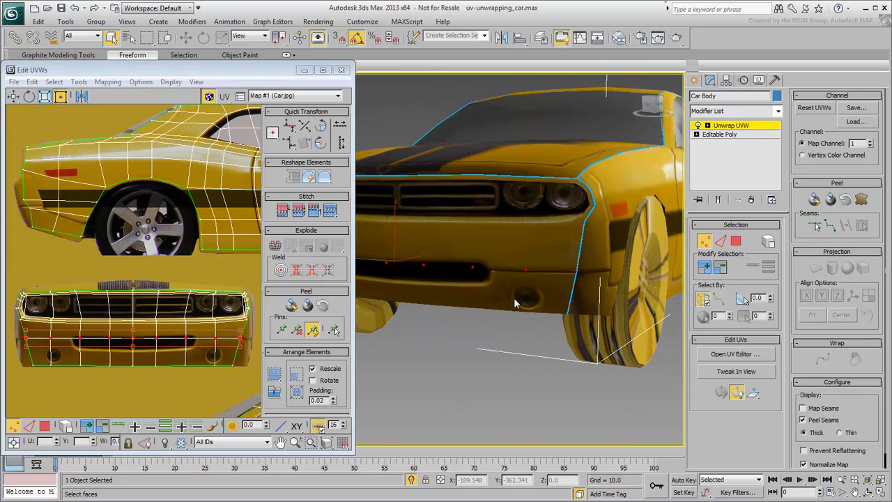
key(F4)
Select all faces of the car's rear bounded by the peel seams and apply planar mapping aligned to X
alt+middle_drag(520, 267, 481, 315)
scroll(523, 280, down, 5)
alt+middle_drag(517, 291, 460, 322)
middle_drag(460, 322, 411, 296)
alt+middle_drag(537, 300, 567, 314)
click(736, 241)
click(862, 227)
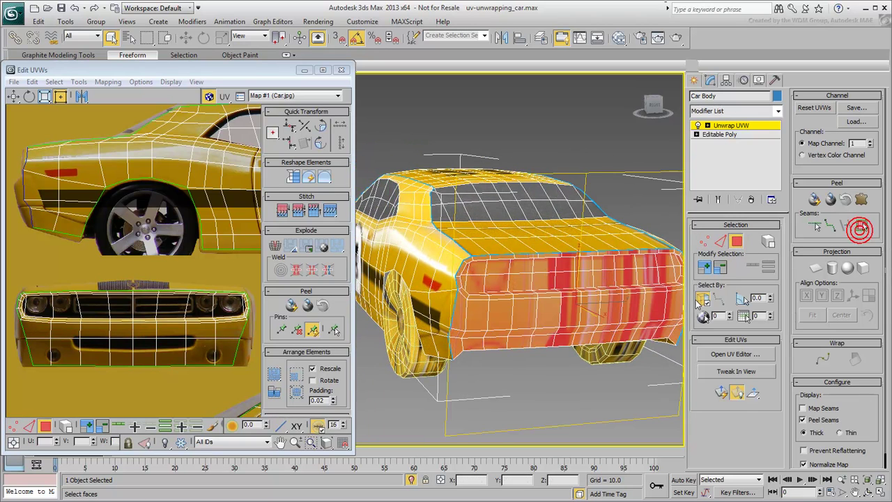
click(815, 269)
click(805, 297)
click(817, 269)
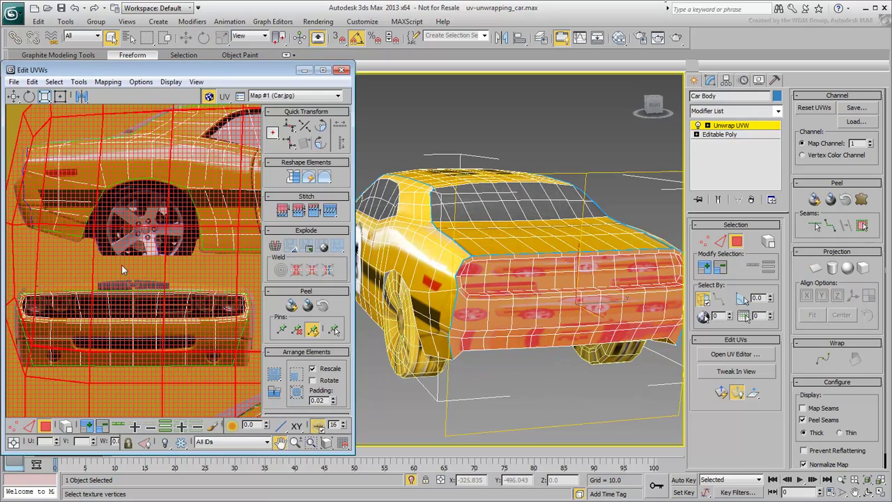
Scale down the rear UVs and move them onto the rear-view image of the car texture
scroll(140, 269, down, 5)
middle_drag(147, 273, 103, 245)
drag(52, 203, 151, 243)
drag(208, 358, 208, 262)
scroll(167, 266, up, 5)
middle_drag(167, 265, 130, 321)
scroll(219, 263, up, 2)
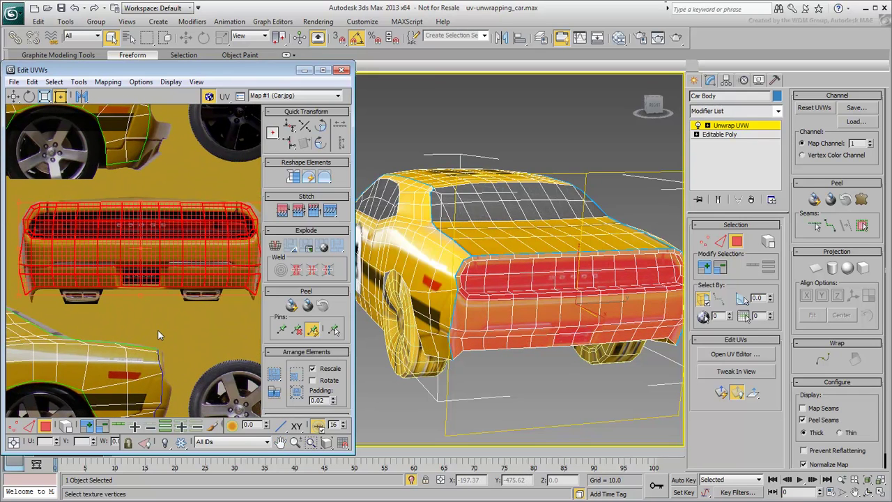
Pick a face at each end of the tail lights to check orientation, and mirror the whole rear UV cluster horizontally
click(156, 324)
click(60, 230)
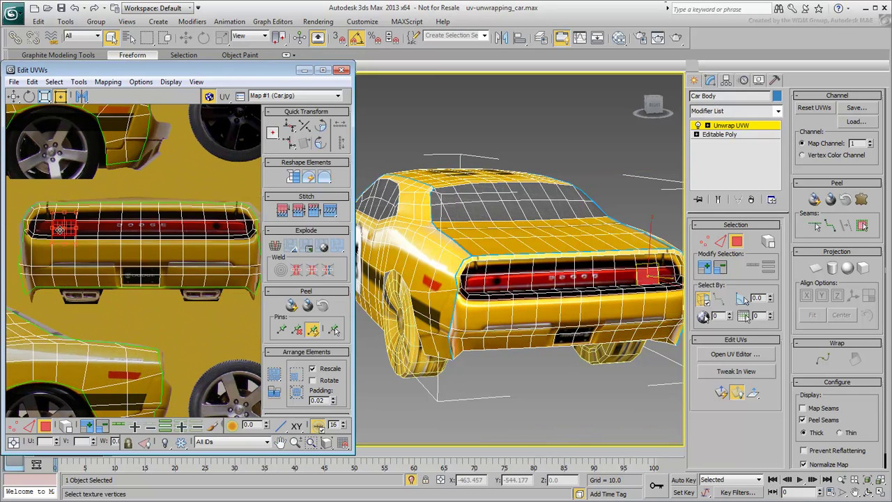
click(220, 230)
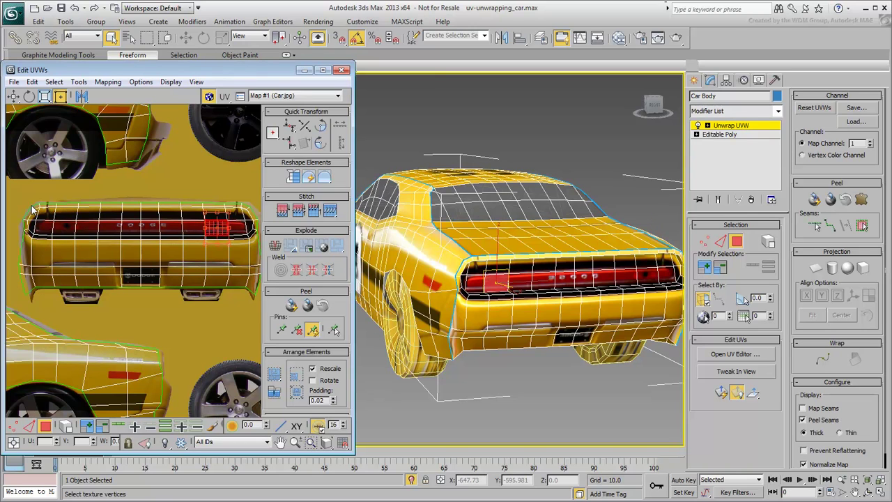
drag(255, 300, 257, 300)
middle_drag(149, 293, 131, 298)
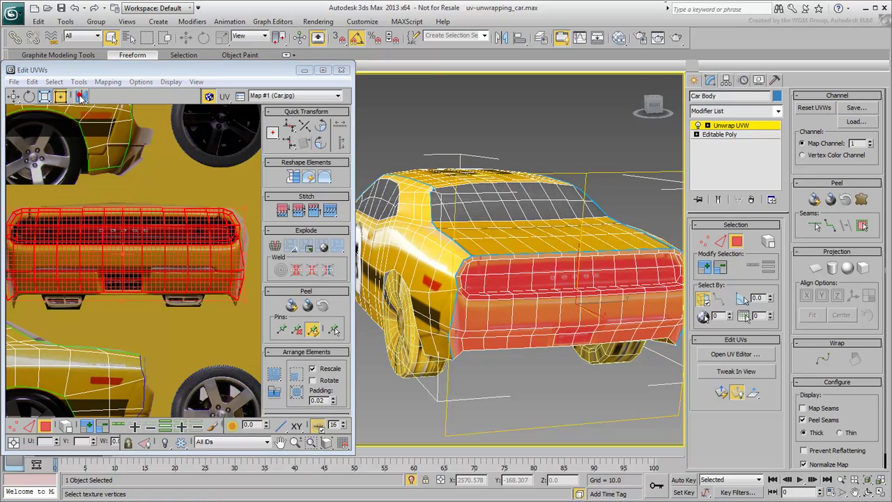
Clear the selection and pick a bumper face on each side to check the rear UVs' orientation against the model
click(124, 325)
click(40, 258)
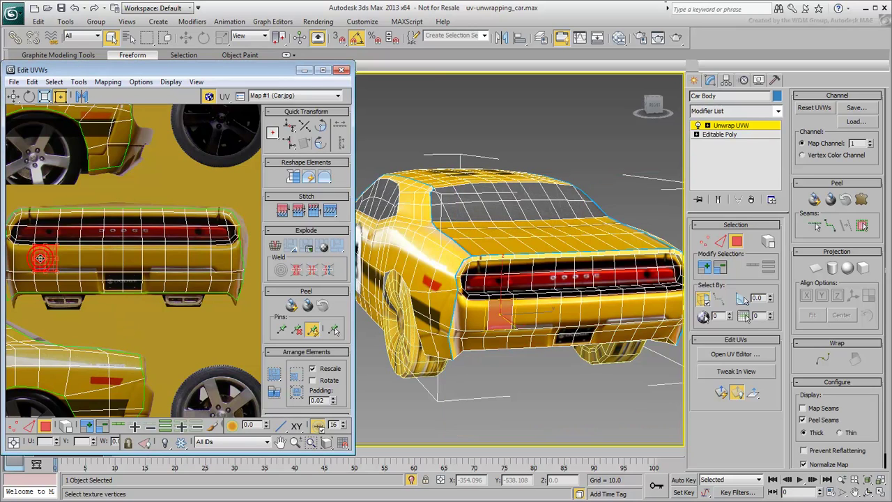
click(202, 264)
middle_drag(121, 285, 148, 274)
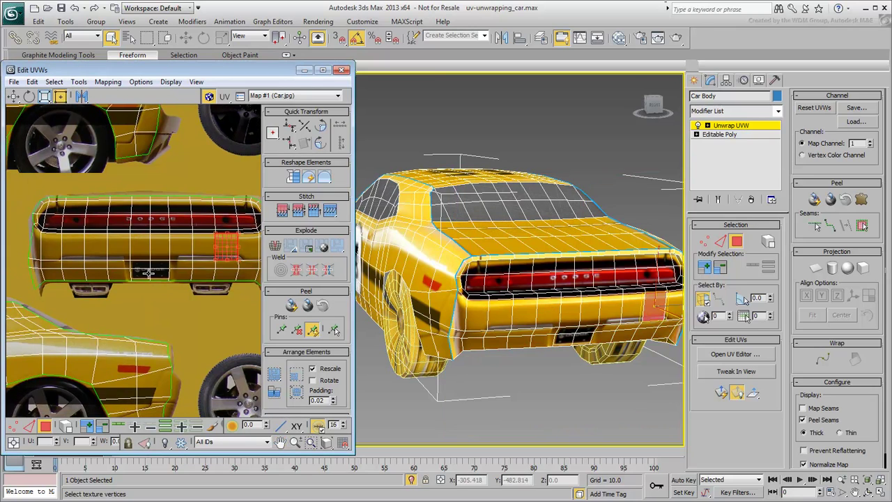
Select all rear UVs in a widened UV editor and scale them to fit the outline of the rear-view image
drag(20, 188, 276, 287)
middle_drag(130, 258, 104, 261)
drag(355, 278, 648, 272)
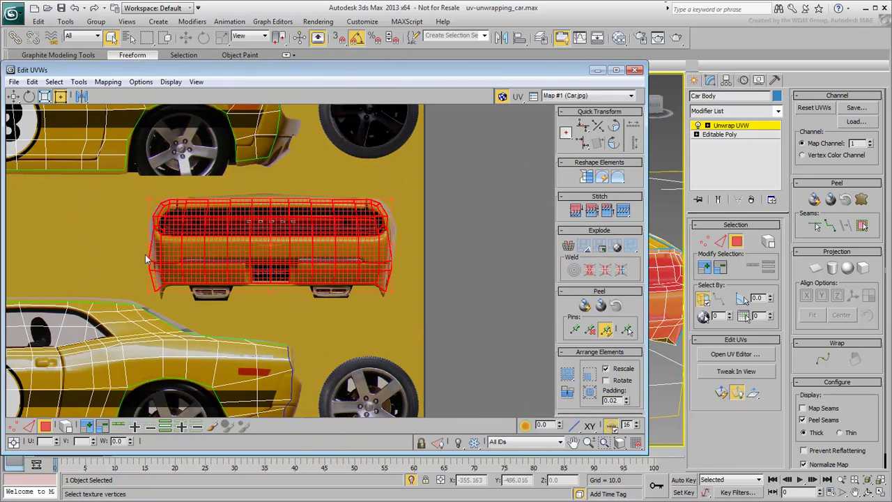
scroll(141, 264, up, 3)
middle_drag(212, 202, 118, 278)
drag(76, 186, 79, 198)
drag(485, 344, 486, 340)
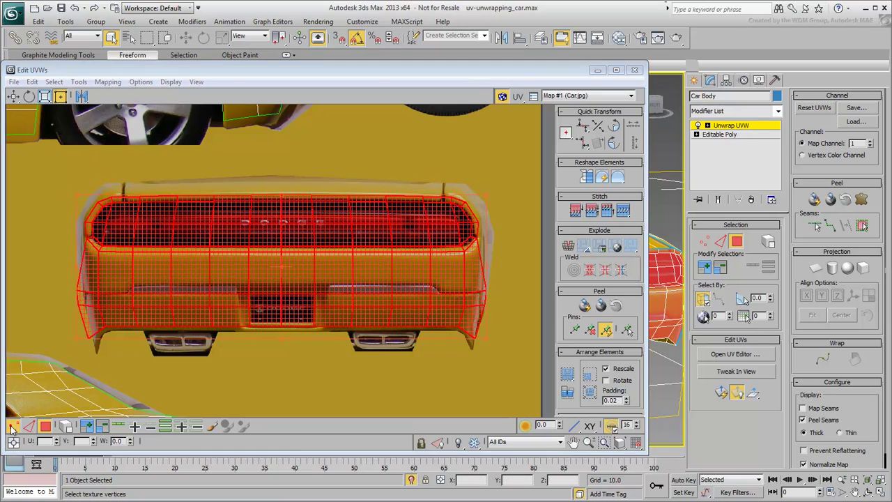
Select all faces of the tail light panel across the rear and scale their UVs inward within the dark surround
click(14, 427)
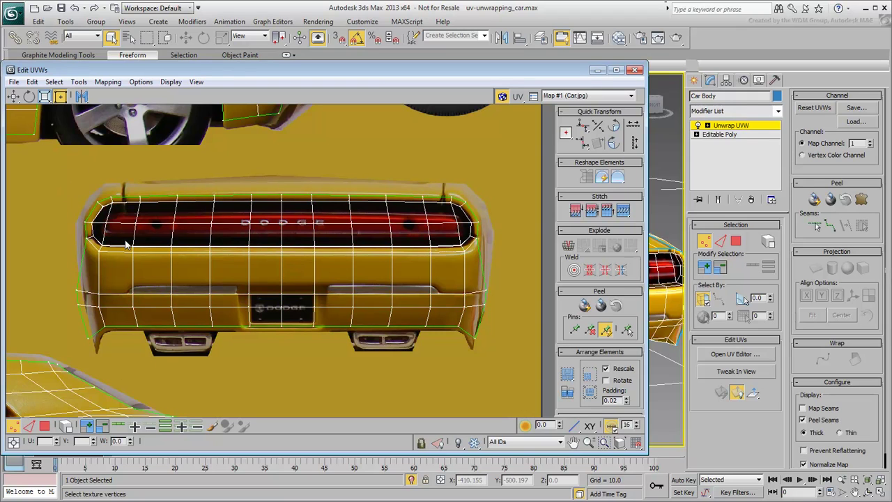
click(45, 426)
click(12, 224)
click(14, 97)
click(102, 214)
ctrl+click(99, 235)
ctrl+click(121, 235)
ctrl+click(124, 215)
ctrl+click(157, 215)
ctrl+click(159, 232)
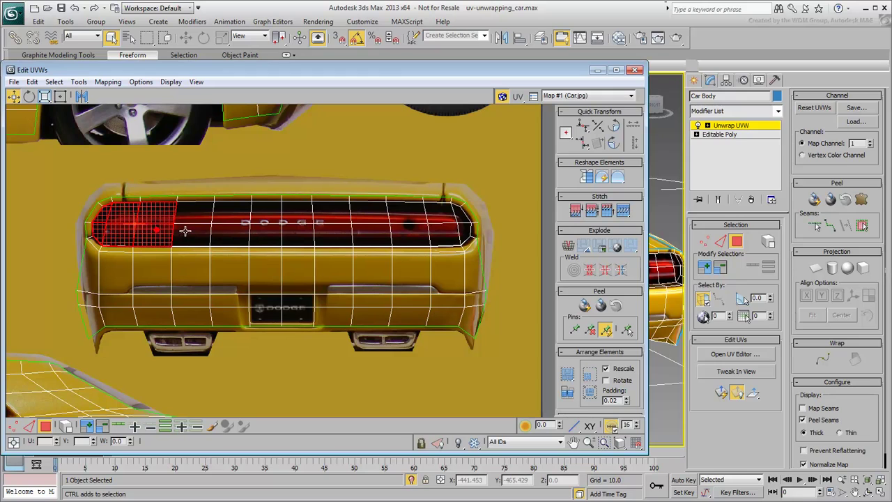
ctrl+click(193, 232)
ctrl+click(195, 215)
ctrl+click(234, 215)
ctrl+click(232, 231)
drag(263, 231, 395, 237)
ctrl+click(408, 236)
ctrl+click(409, 215)
ctrl+click(441, 215)
ctrl+click(444, 233)
ctrl+click(464, 232)
ctrl+click(465, 215)
click(60, 96)
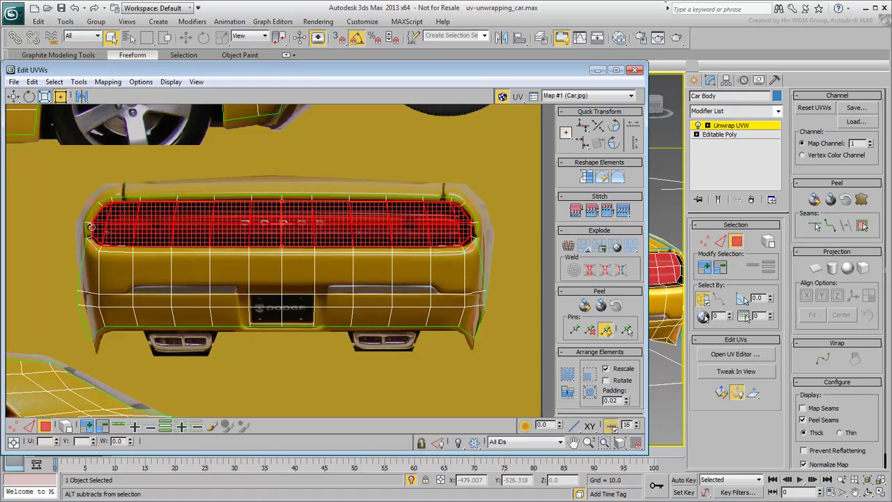
mouse_move(91, 200)
mouse_down()
mouse_move(106, 201)
mouse_move(100, 210)
mouse_up()
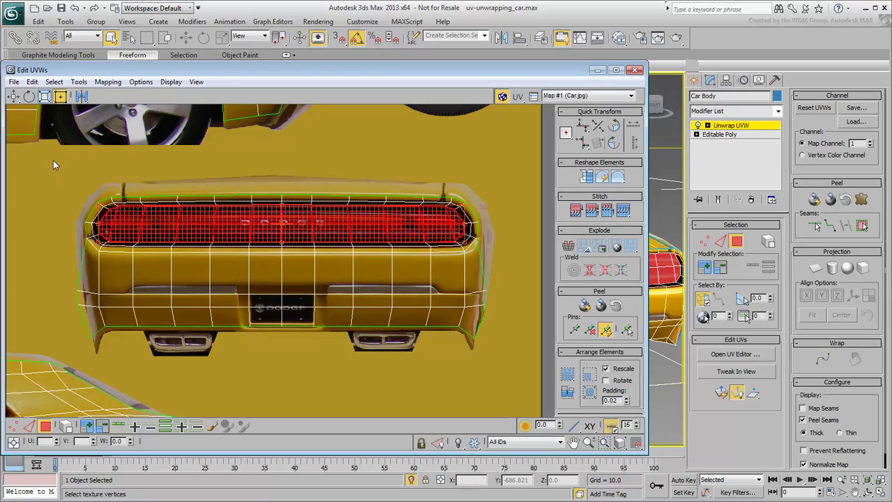
Fit the vertex rows along the lower and upper borders of the tail light panel to the edges of the dark surround
click(12, 426)
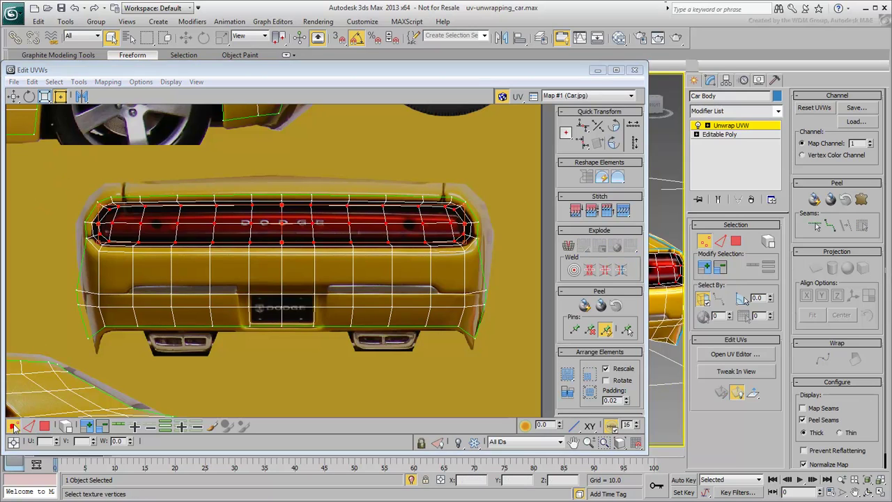
click(56, 204)
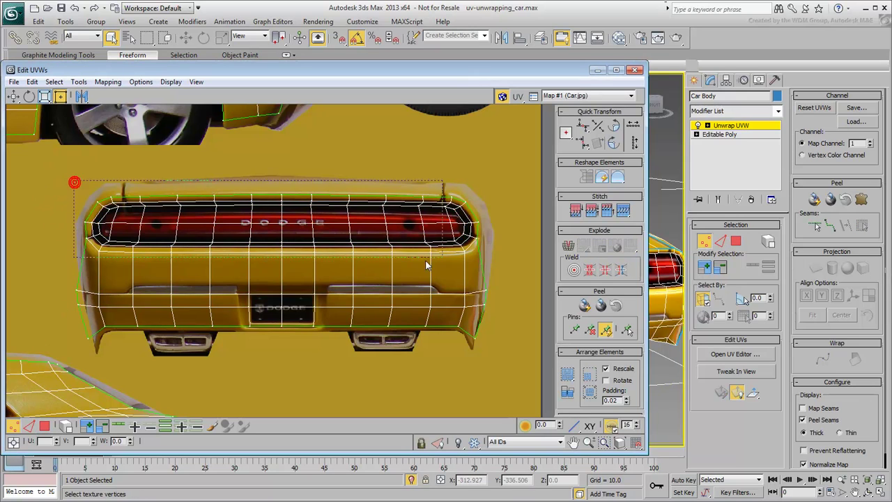
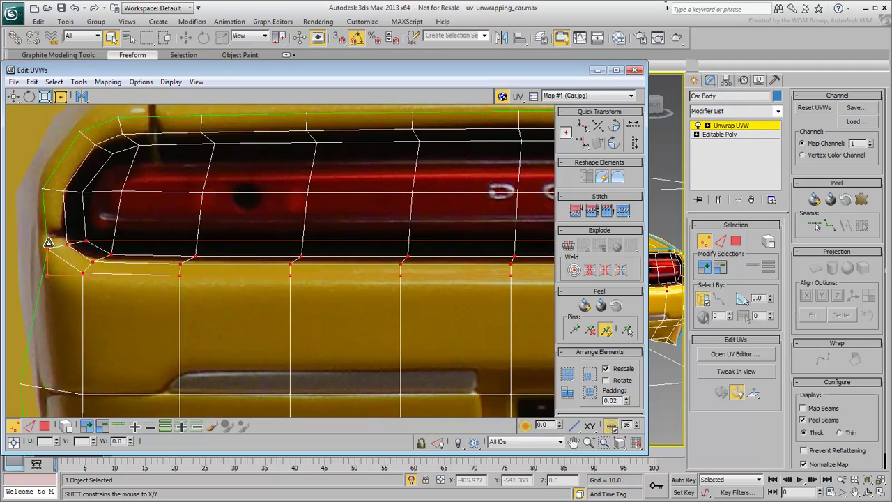
scroll(88, 305, down, 5)
drag(384, 292, 408, 295)
middle_drag(61, 314, 116, 316)
scroll(73, 336, up, 3)
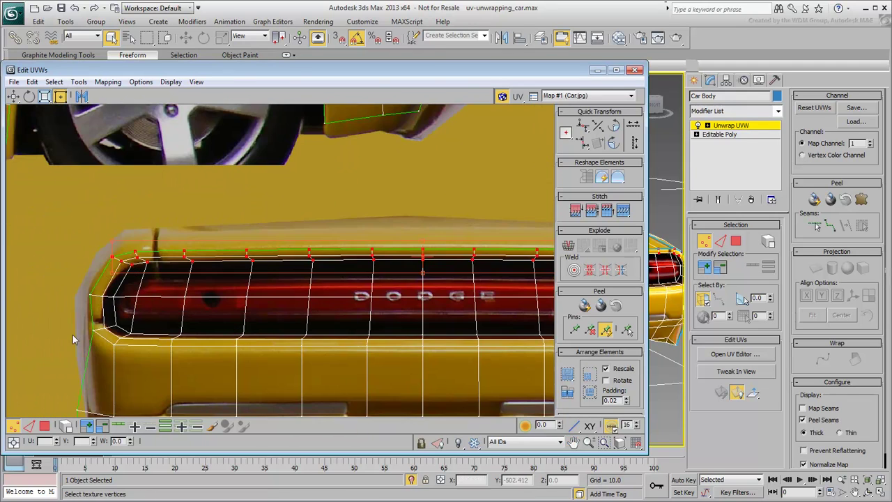
Move the vertices at the left end of the tail light panel outward to follow its rounded edge
drag(135, 237, 136, 235)
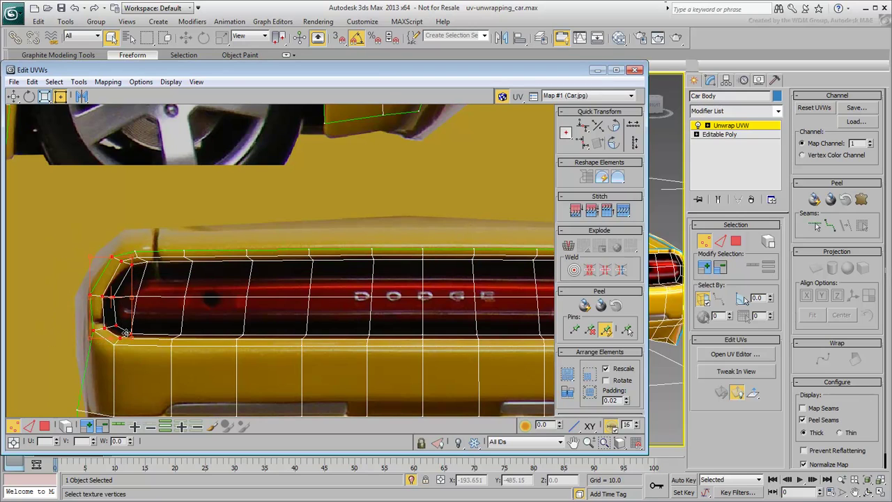
drag(131, 333, 123, 333)
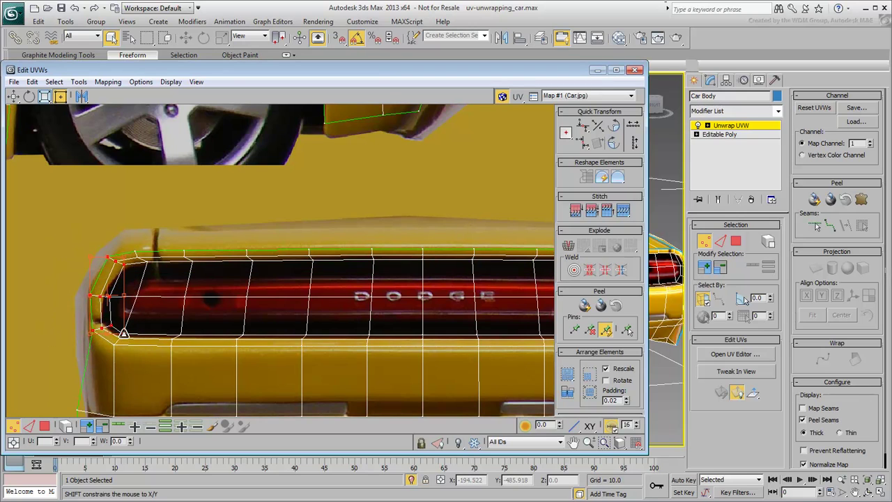
drag(124, 292, 115, 284)
drag(112, 330, 103, 330)
middle_drag(125, 313, 89, 320)
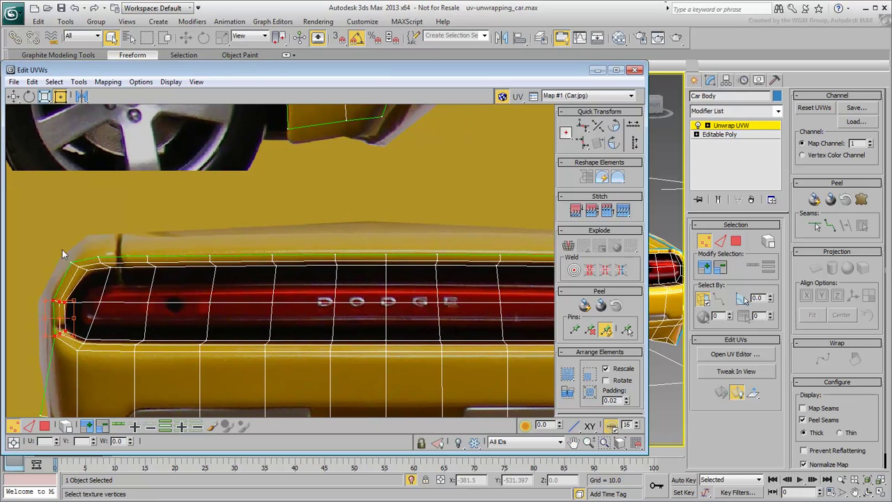
middle_drag(239, 329, 213, 314)
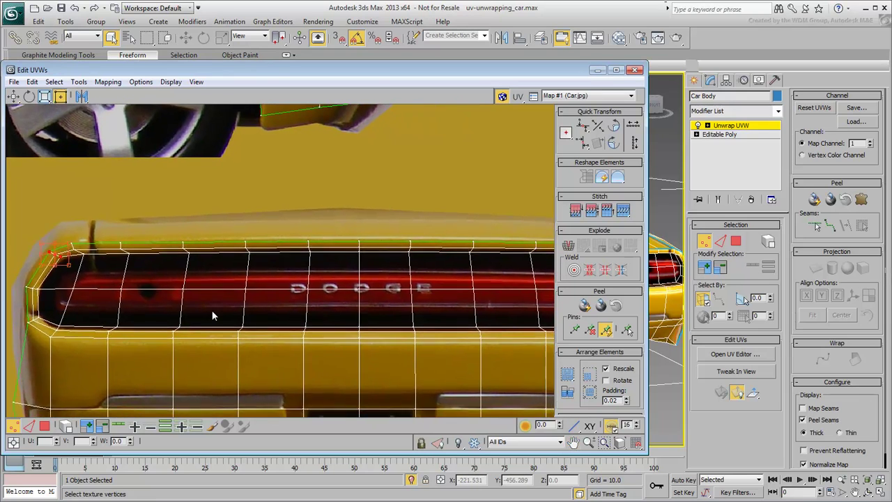
Move the vertices at the right end of the tail light panel outward to follow its rounded edge
scroll(214, 317, down, 1)
middle_drag(275, 339, 228, 331)
middle_drag(399, 323, 279, 330)
scroll(376, 324, up, 1)
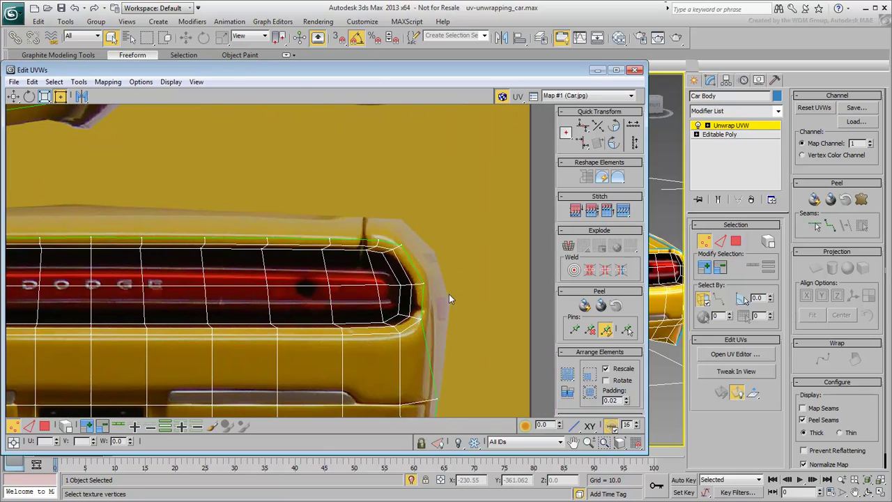
drag(366, 333, 377, 335)
click(439, 307)
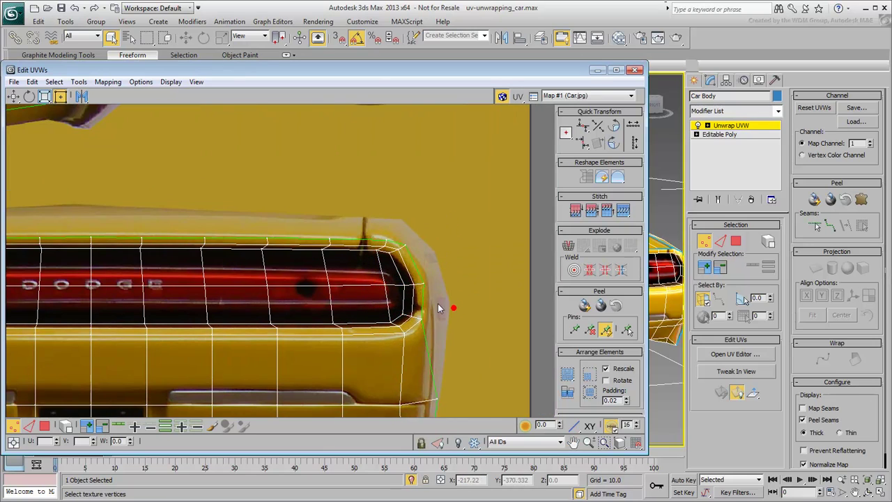
mouse_move(389, 315)
mouse_down()
mouse_move(406, 311)
mouse_move(402, 320)
mouse_up()
right_click(386, 319)
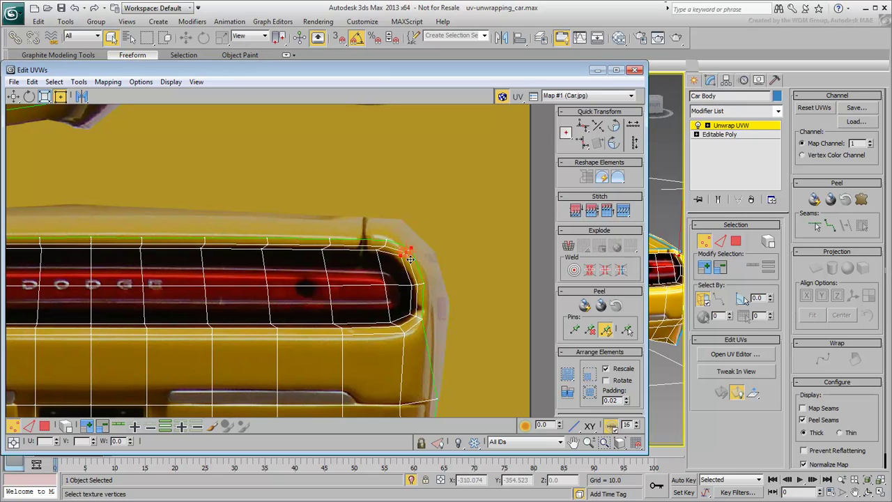
Adjust the vertex rows along the lower and upper borders of the tail light panel to the dark surround
scroll(419, 313, down, 3)
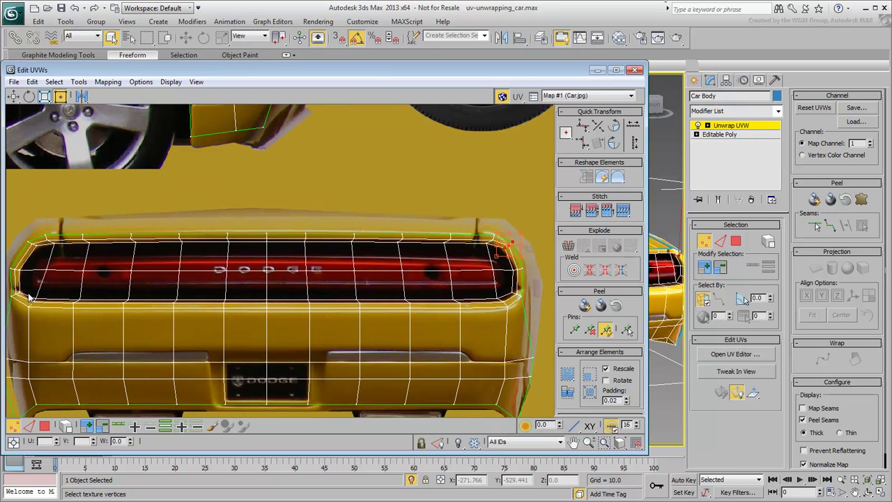
drag(452, 319, 509, 329)
drag(30, 308, 26, 296)
drag(508, 317, 506, 322)
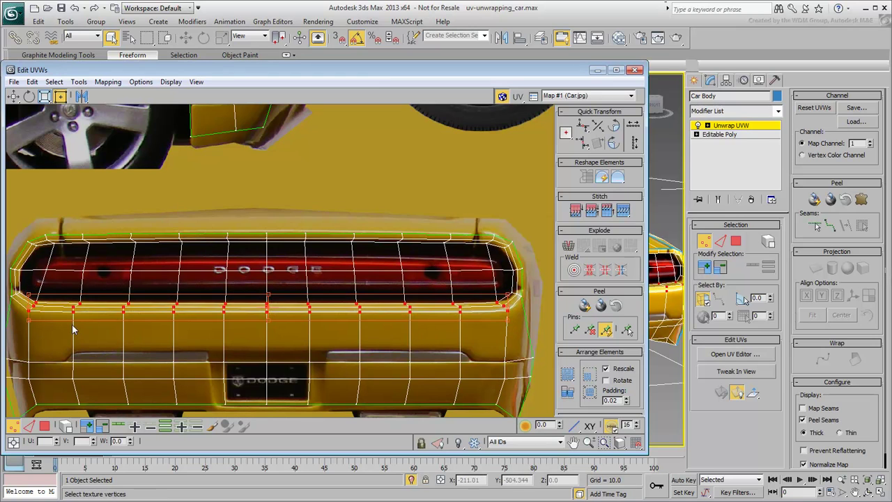
mouse_move(498, 224)
mouse_down()
mouse_move(493, 249)
mouse_move(494, 228)
mouse_up()
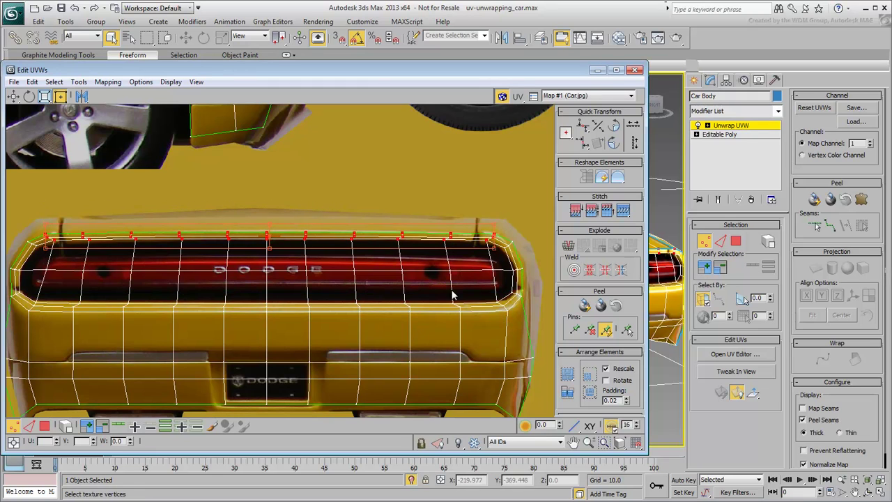
Nudge the lower corner and middle vertices at the right end of the tail light panel outward to the surround's edge
middle_drag(506, 310, 430, 307)
scroll(279, 379, up, 3)
middle_drag(279, 378, 113, 394)
click(474, 252)
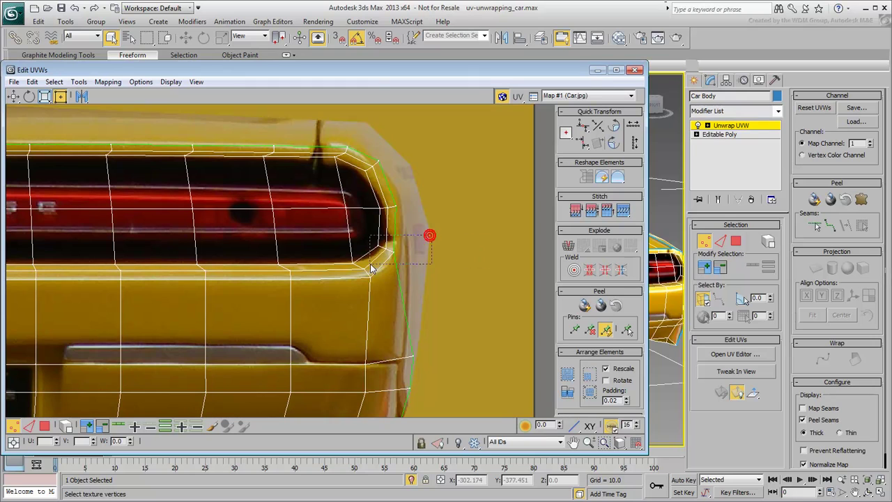
drag(378, 256, 386, 257)
drag(396, 211, 407, 209)
scroll(216, 207, down, 2)
middle_drag(104, 139, 450, 203)
scroll(187, 286, up, 2)
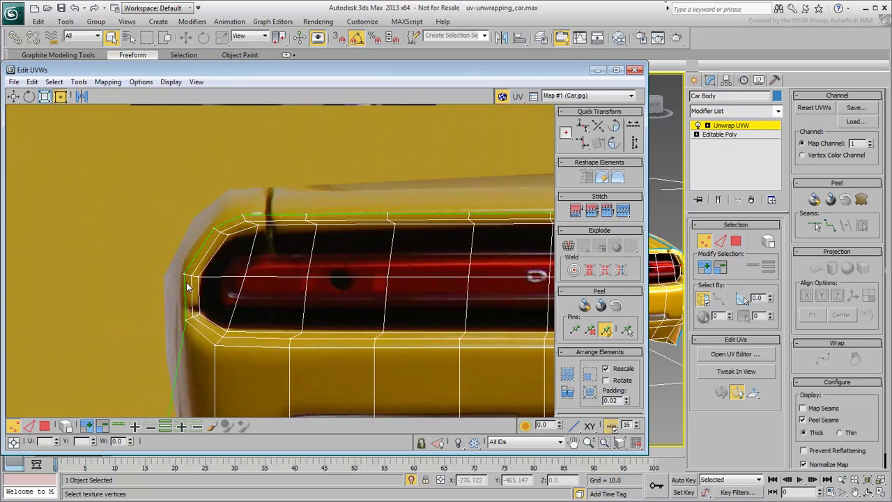
Fit the outer vertices at both lower corners of the rear UVs to the bumper edges in the rear-view image
scroll(202, 279, down, 2)
middle_drag(316, 303, 231, 229)
scroll(231, 229, down, 1)
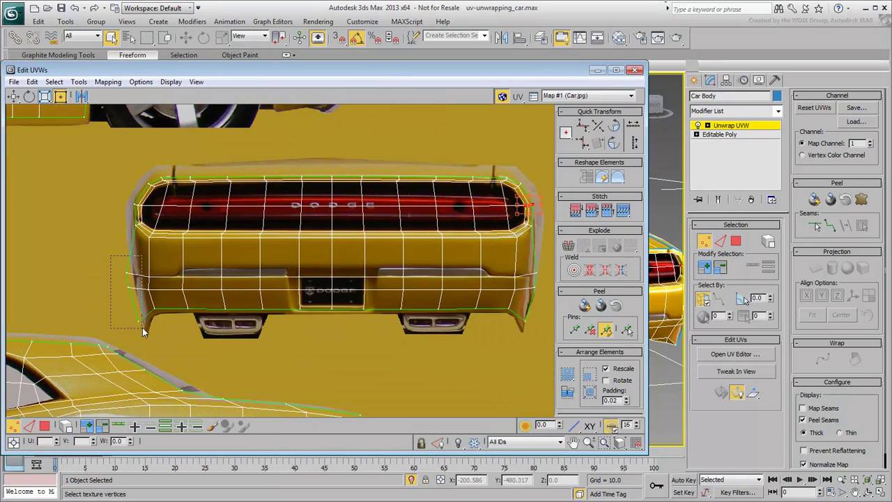
scroll(138, 321, up, 2)
drag(140, 310, 152, 316)
middle_drag(422, 296, 166, 301)
drag(425, 252, 410, 275)
mouse_move(358, 345)
mouse_down()
mouse_move(395, 329)
mouse_move(373, 335)
mouse_up()
click(420, 247)
middle_drag(203, 319, 389, 311)
Narrow the UV editor to uncover the car and adjust the vertices at both ends of the rear bumper UVs
drag(637, 91, 346, 92)
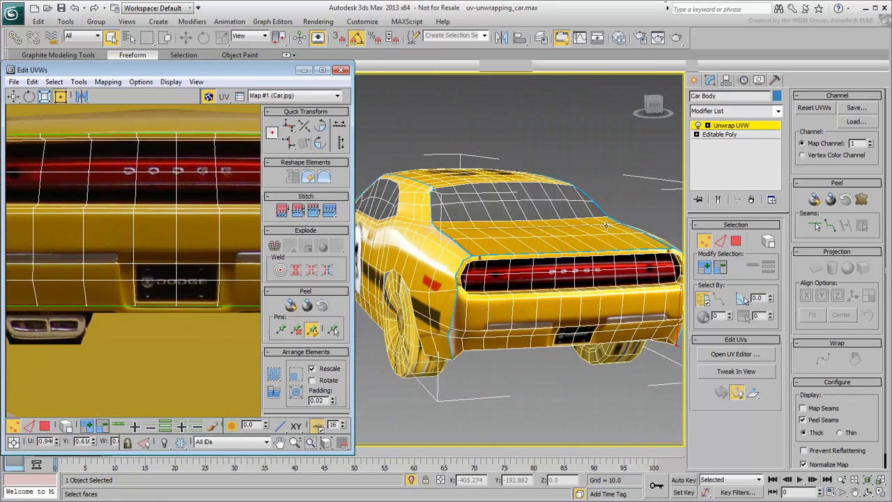
alt+middle_drag(551, 309, 519, 307)
scroll(105, 263, down, 5)
middle_drag(19, 278, 70, 277)
scroll(69, 277, up, 5)
drag(43, 354, 76, 243)
middle_drag(181, 263, 60, 262)
middle_drag(244, 260, 70, 269)
middle_drag(170, 264, 113, 262)
drag(224, 234, 182, 330)
Move the upper corner vertices at both ends of the tail light panel slightly inward toward the trunk seam lines
alt+middle_drag(517, 323, 478, 320)
scroll(183, 133, down, 3)
middle_drag(183, 133, 257, 230)
scroll(200, 263, up, 3)
click(205, 264)
drag(205, 264, 201, 268)
middle_drag(51, 265, 240, 259)
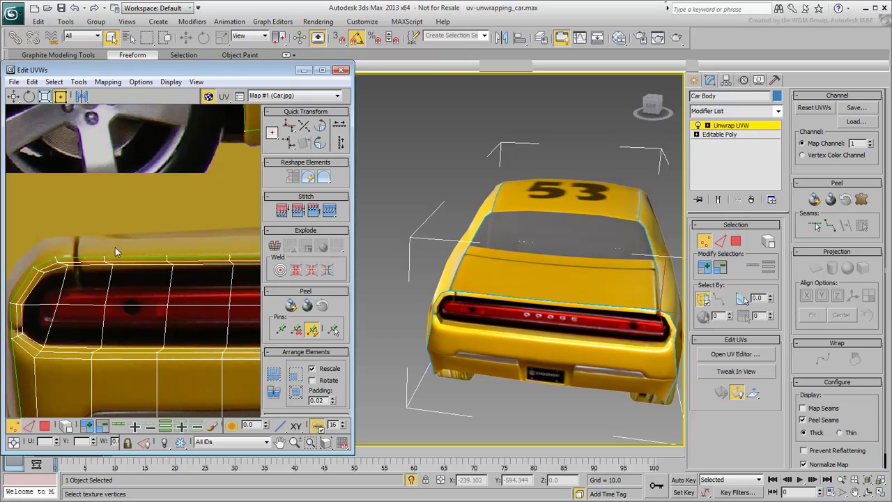
scroll(115, 251, down, 4)
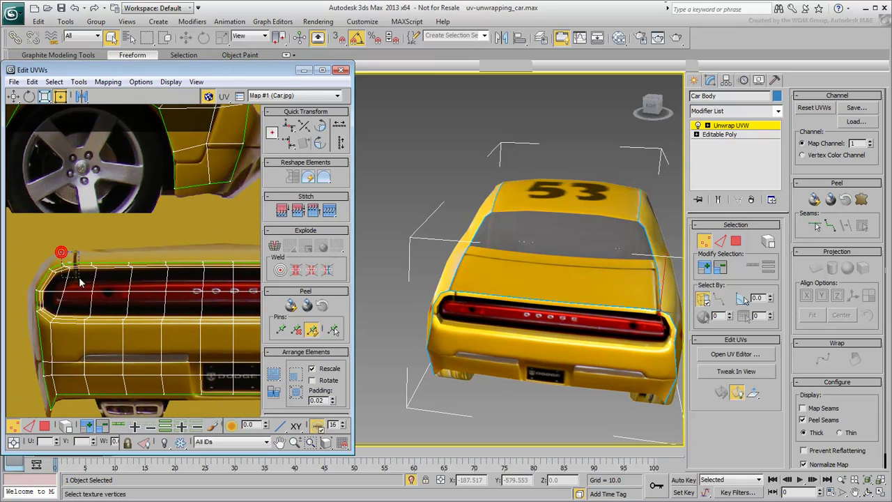
drag(72, 272, 76, 272)
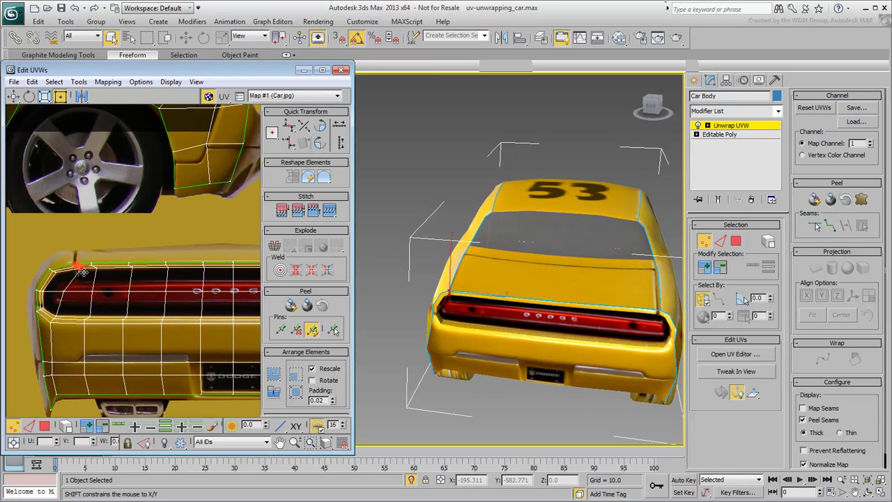
Examine the textured car body from the rear around to the front and side, together with the complete UV layout
alt+middle_drag(492, 285, 474, 285)
scroll(446, 282, down, 4)
middle_drag(453, 284, 541, 292)
alt+middle_drag(460, 340, 543, 319)
middle_drag(224, 170, 106, 247)
scroll(106, 247, down, 3)
scroll(106, 247, down, 5)
middle_drag(106, 280, 161, 259)
scroll(205, 232, down, 3)
middle_click(528, 312)
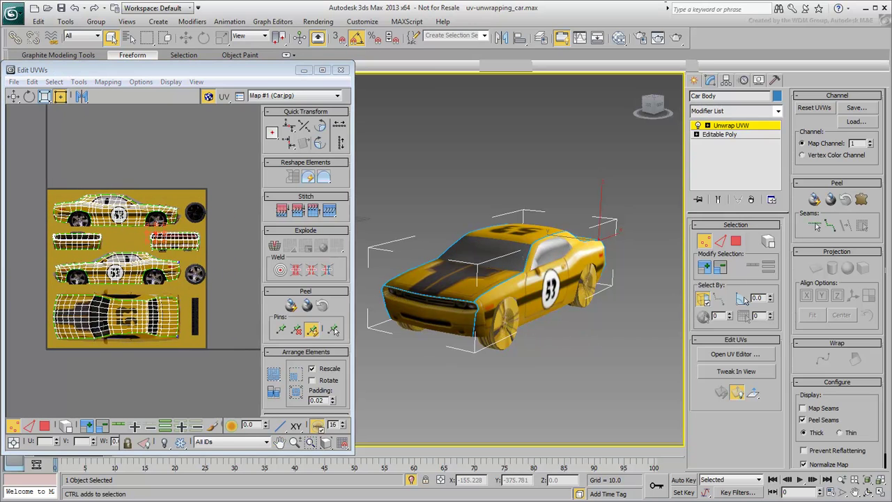
scroll(527, 304, up, 4)
mouse_move(531, 300)
alt+middle_down()
mouse_move(409, 318)
mouse_move(374, 308)
mouse_move(571, 295)
mouse_move(456, 307)
mouse_move(532, 305)
mouse_move(518, 299)
mouse_move(519, 307)
alt+middle_up()
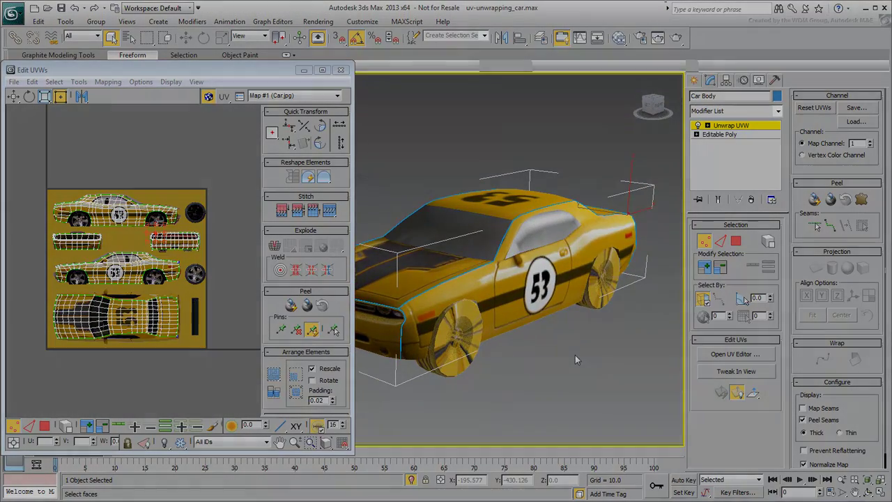